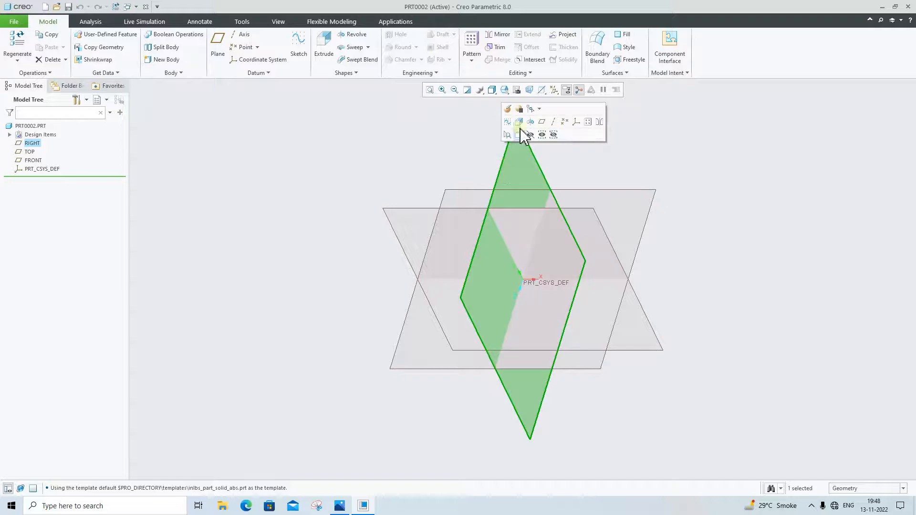
Start an extrusion on the RIGHT plane and sketch a closed L-shaped profile from the origin, about 240 wide and 182 high
left_click(524, 123)
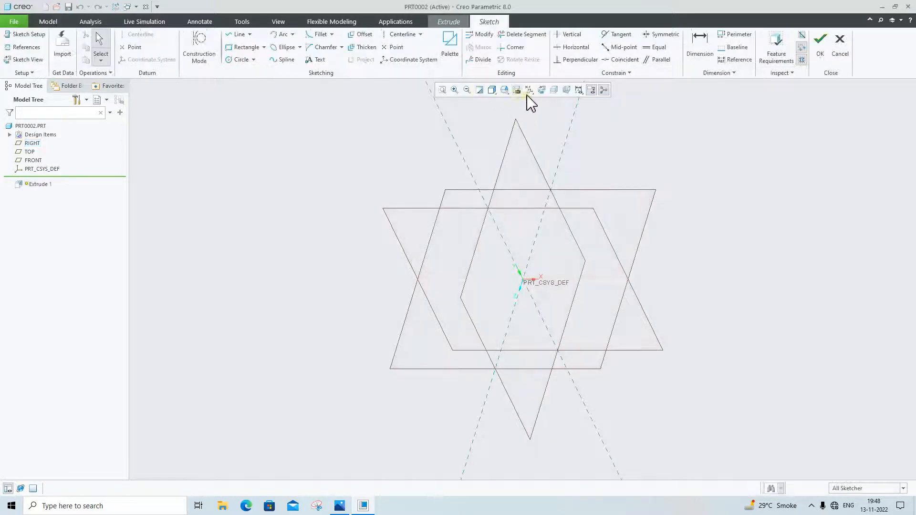
left_click(543, 91)
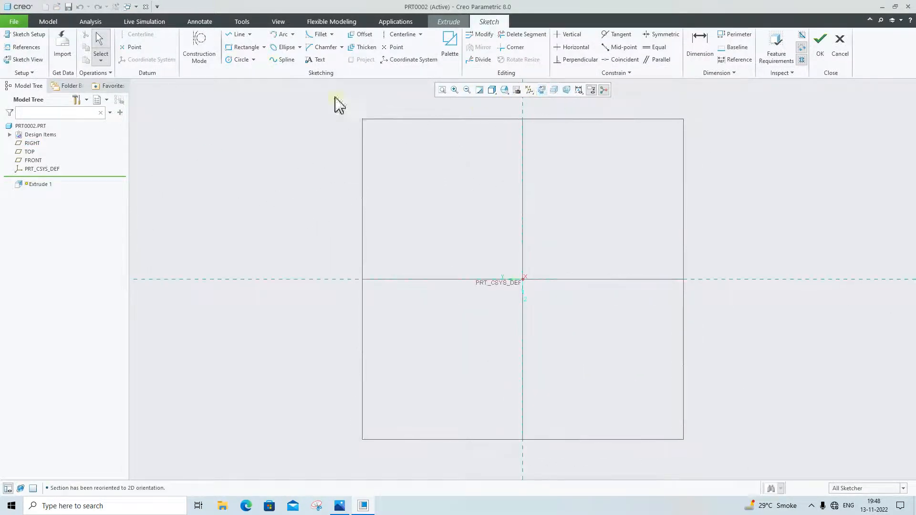
left_click(234, 34)
left_click(523, 164)
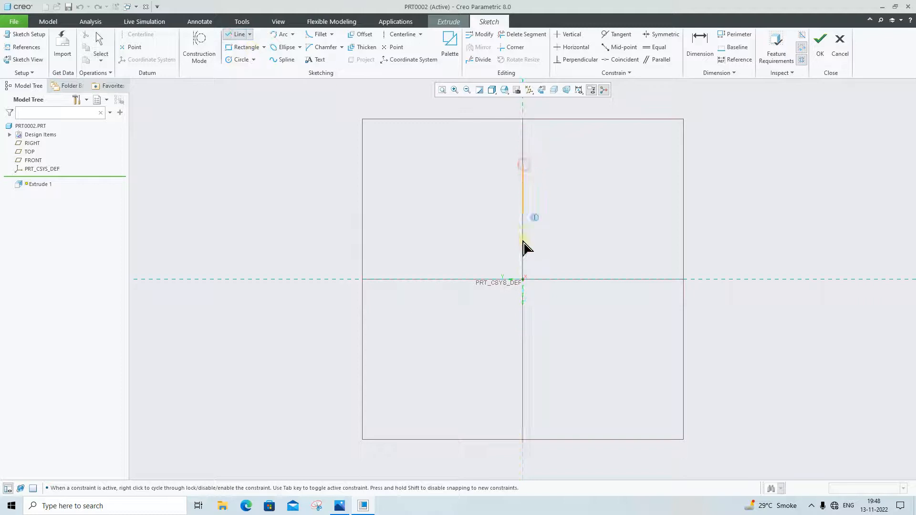
left_click(524, 280)
left_click(675, 279)
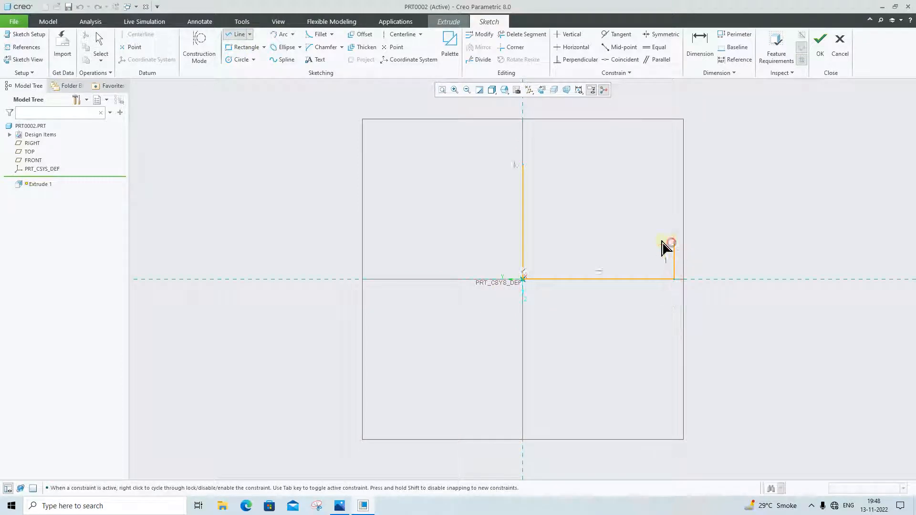
left_click(674, 243)
left_click(579, 243)
left_click(578, 165)
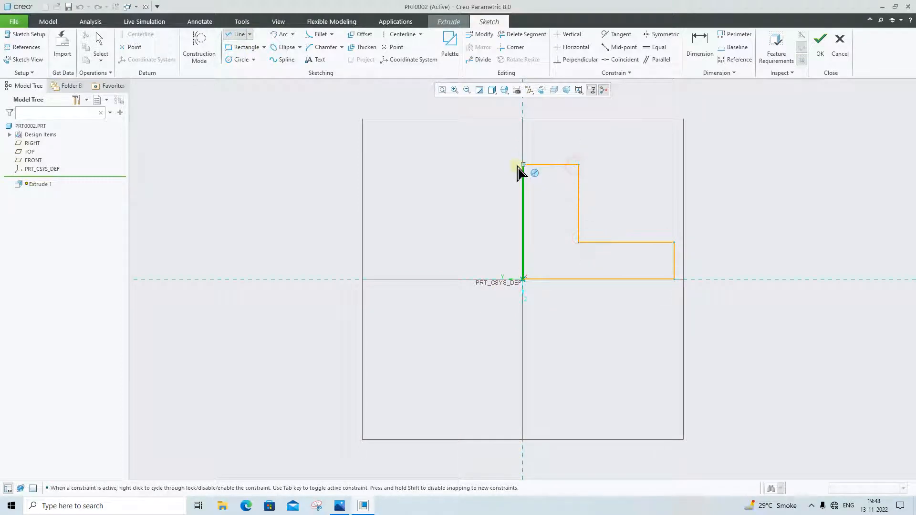
left_click(524, 165)
middle_click(780, 226)
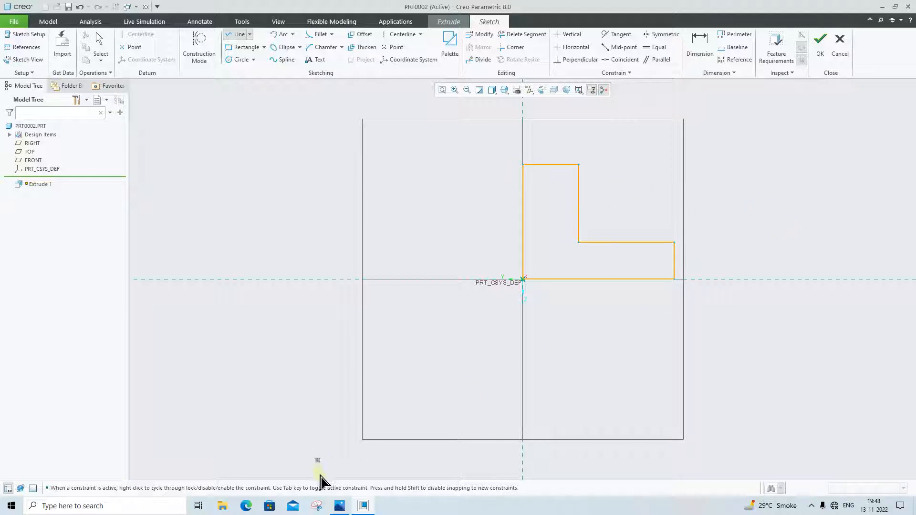
Consult the reference drawing 1.PNG and set the L-profile's overall base width to 72
left_click(349, 511)
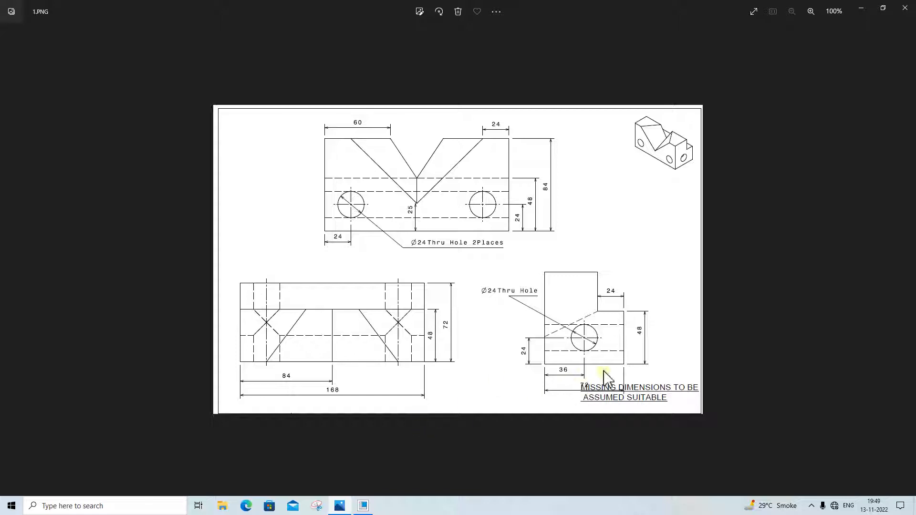
left_click(363, 505)
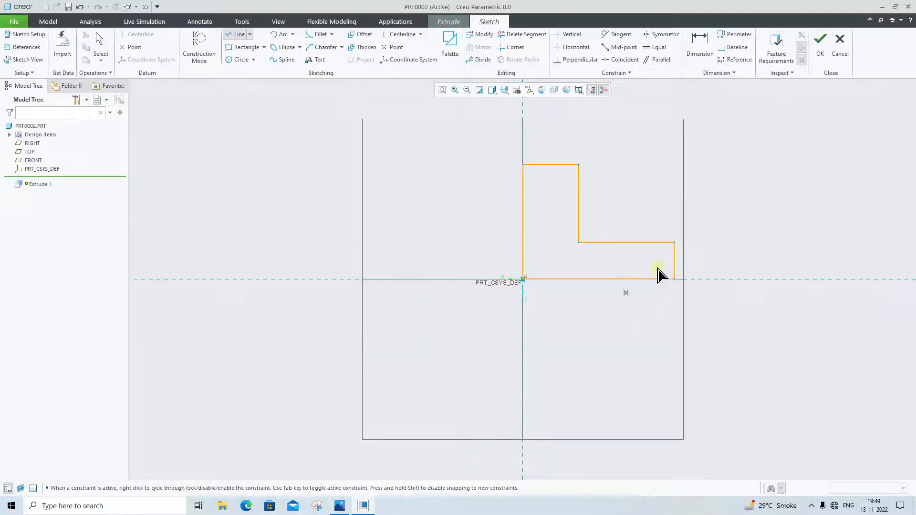
middle_click(705, 123)
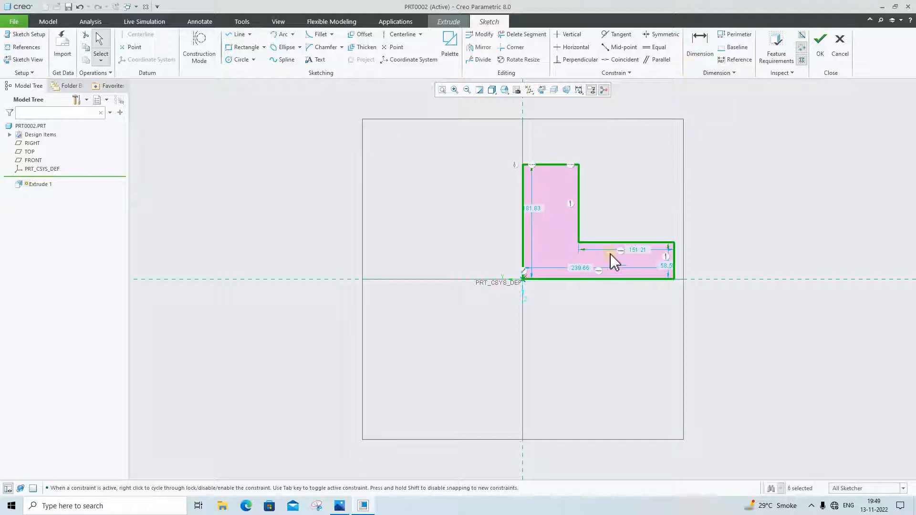
double_click(572, 268)
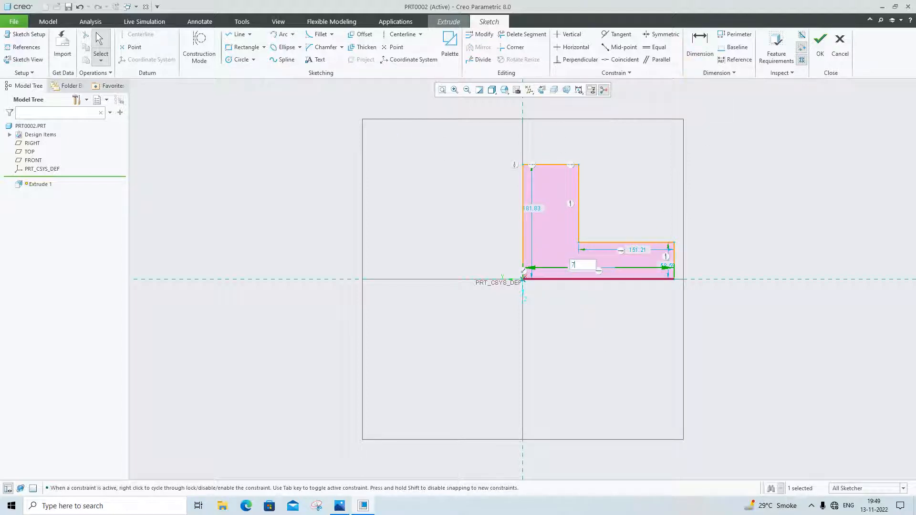
key("Return")
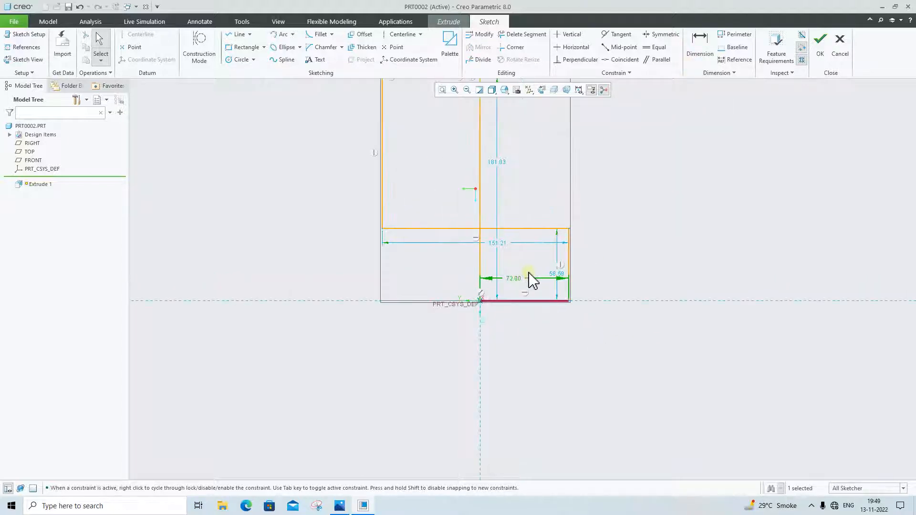
Move the profile's inner corner back inside the base width and set the short outer edge's height to 48
mouse_move(385, 230)
left_mouse_down()
mouse_move(659, 229)
mouse_move(534, 223)
left_mouse_up()
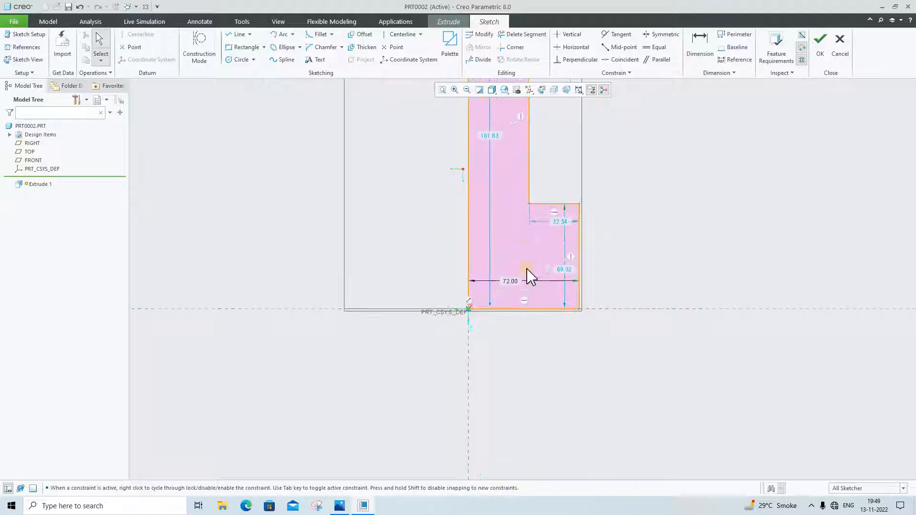
left_click(573, 280)
double_click(569, 271)
type("48")
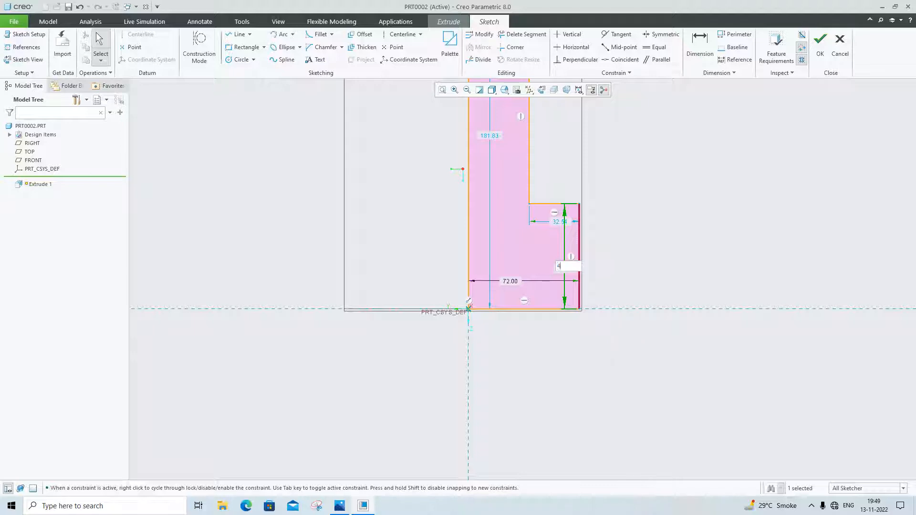
key("Return")
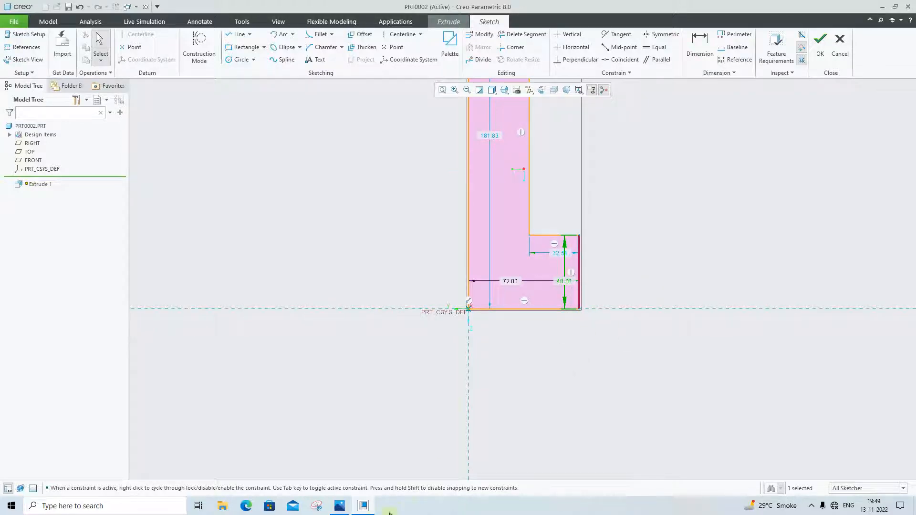
Check the step width in the reference drawing and set the profile's horizontal step edge to 24
left_click(339, 507)
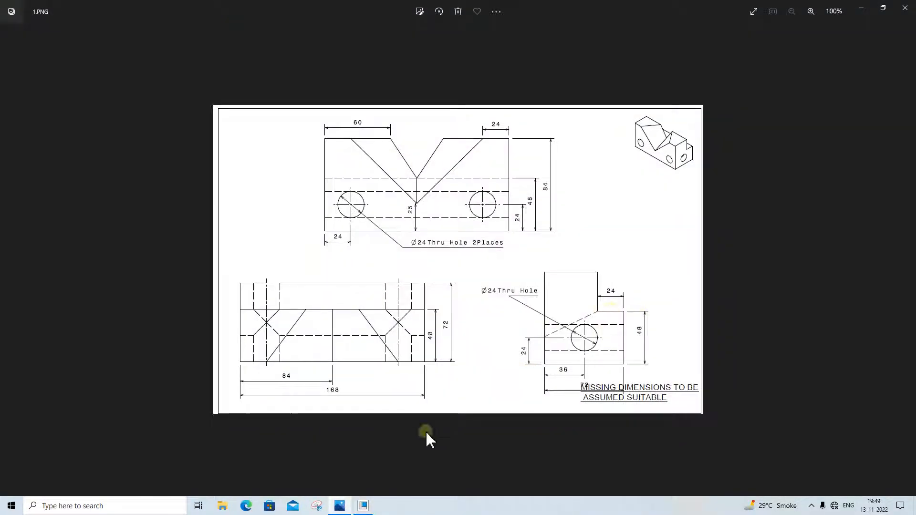
left_click(340, 508)
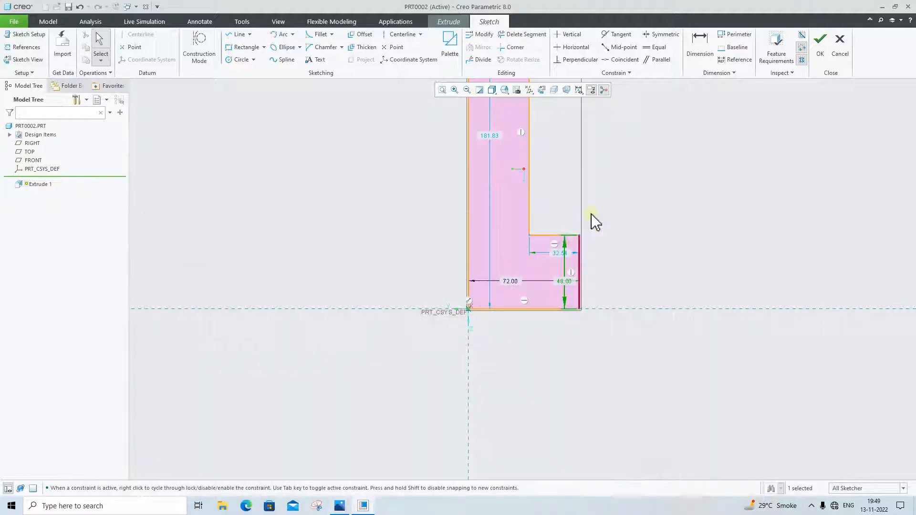
double_click(562, 256)
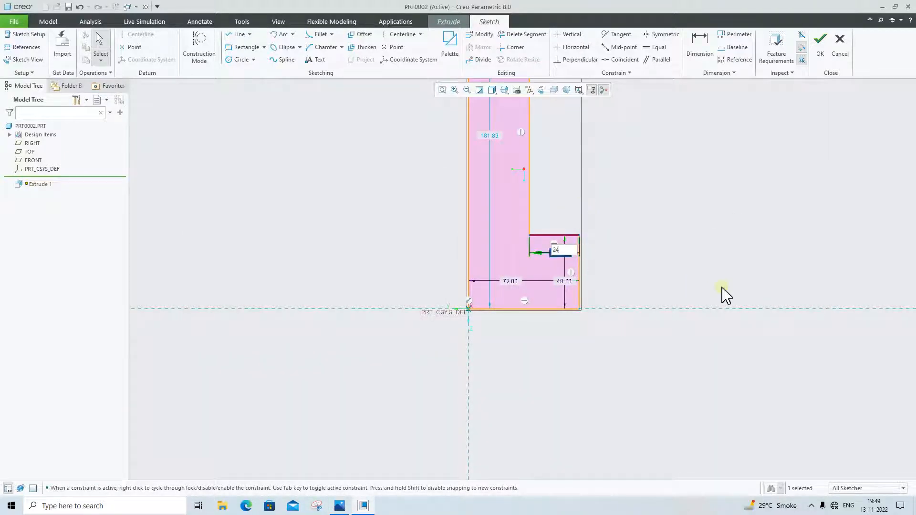
key("Return")
Check the overall height in the reference drawing, set the profile's tall edge to 84, and finish the sketch
left_click(340, 508)
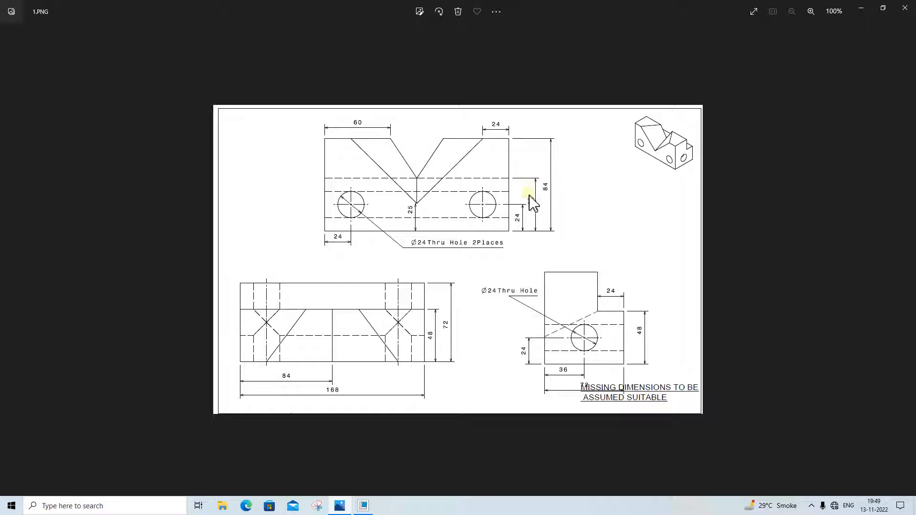
left_click(340, 507)
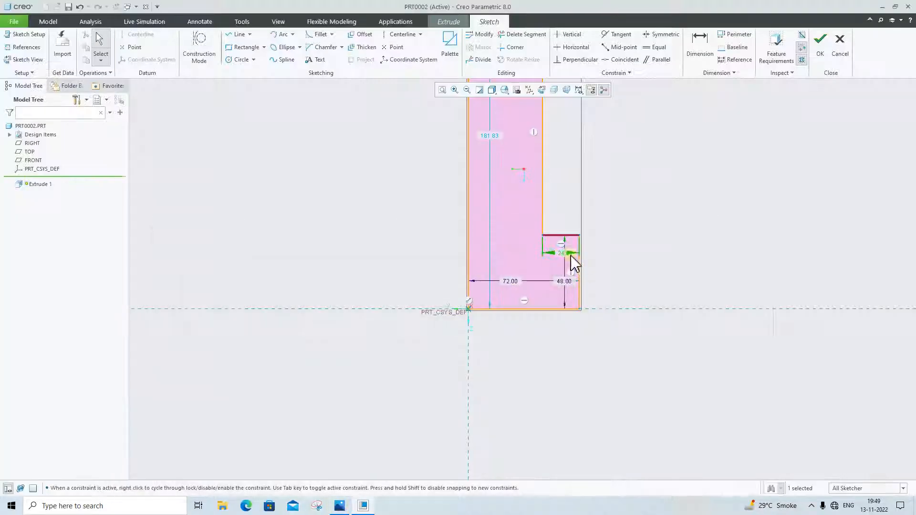
scroll(488, 216, "up", 1)
double_click(492, 148)
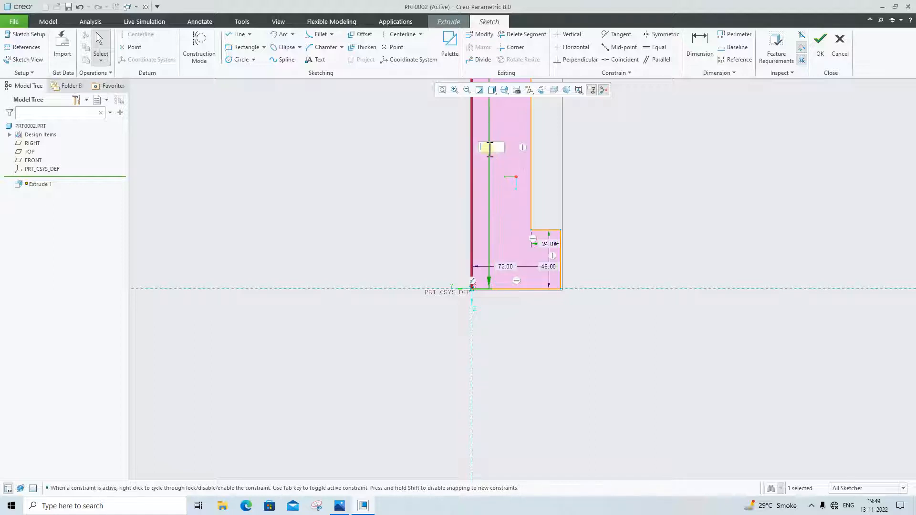
type("84")
key("Return")
scroll(513, 221, "down", 2)
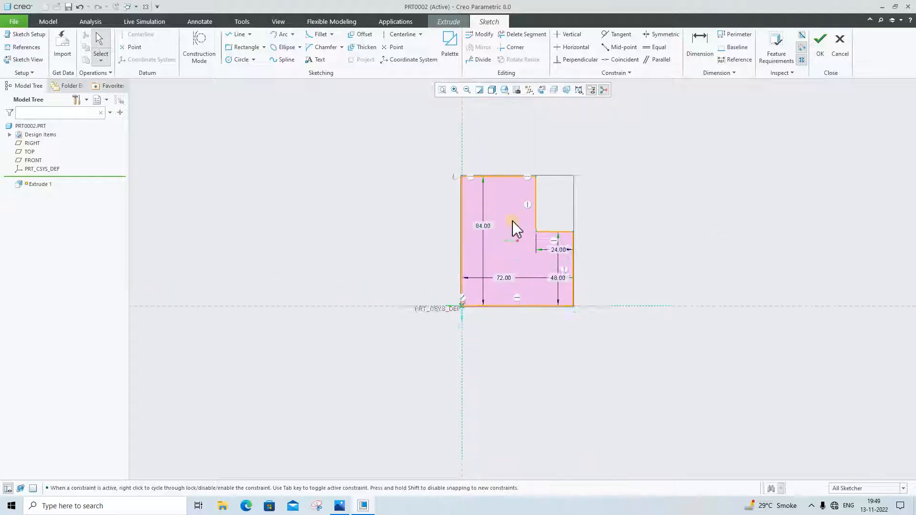
left_click(820, 44)
Check the block length in the reference drawing and extrude the L-profile as a solid to a depth of 168
left_click(339, 506)
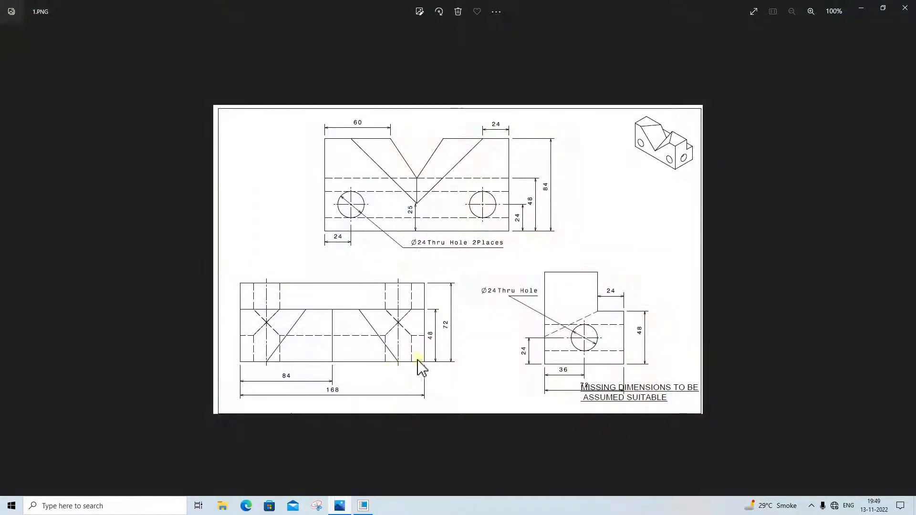
left_click(363, 505)
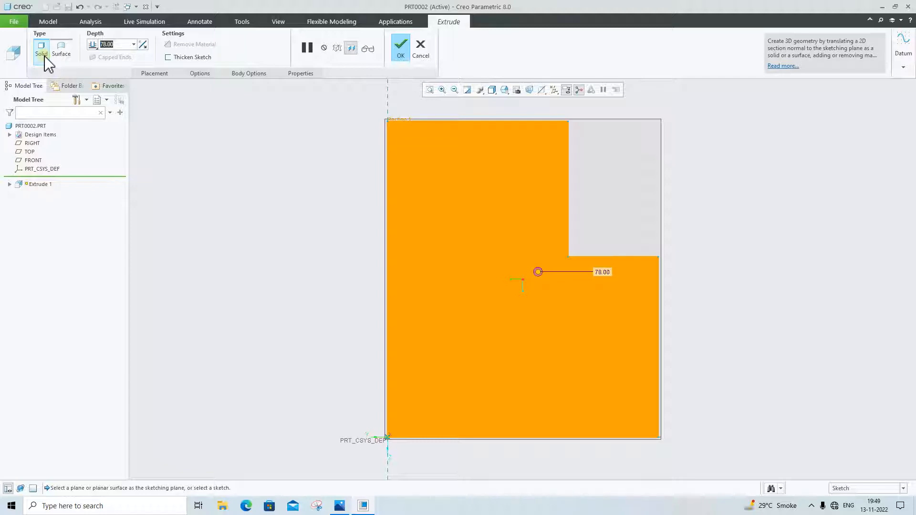
key("BackSpace")
type("168")
key("Return")
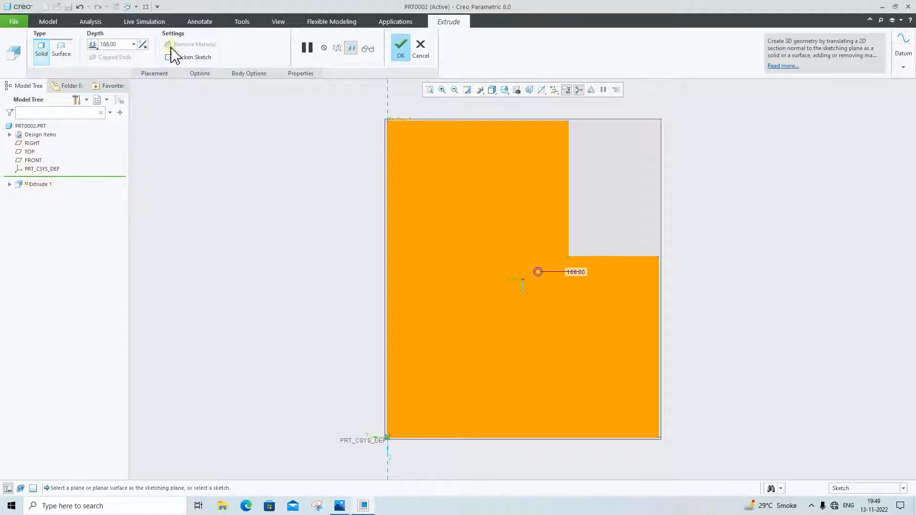
left_click(400, 45)
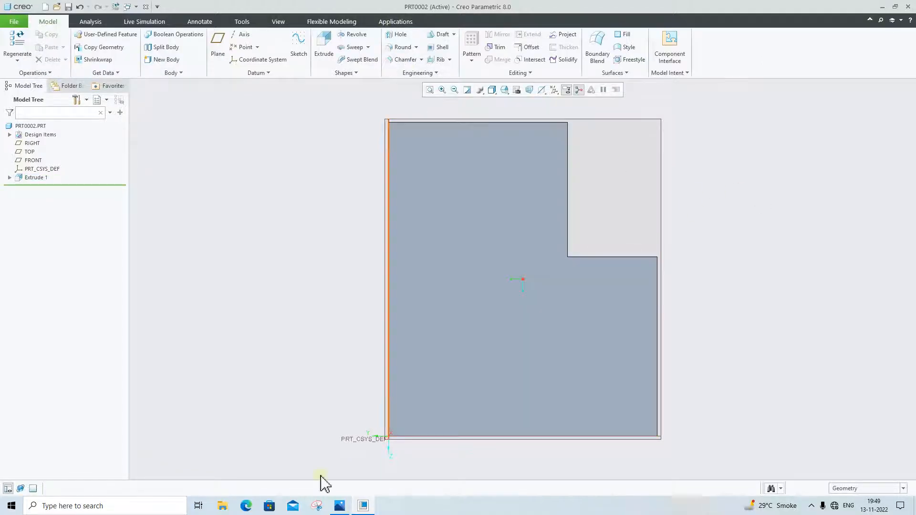
Check the hole callouts in the reference drawing and place a simple hole of diameter 24 on the L-shaped end face
left_click(339, 506)
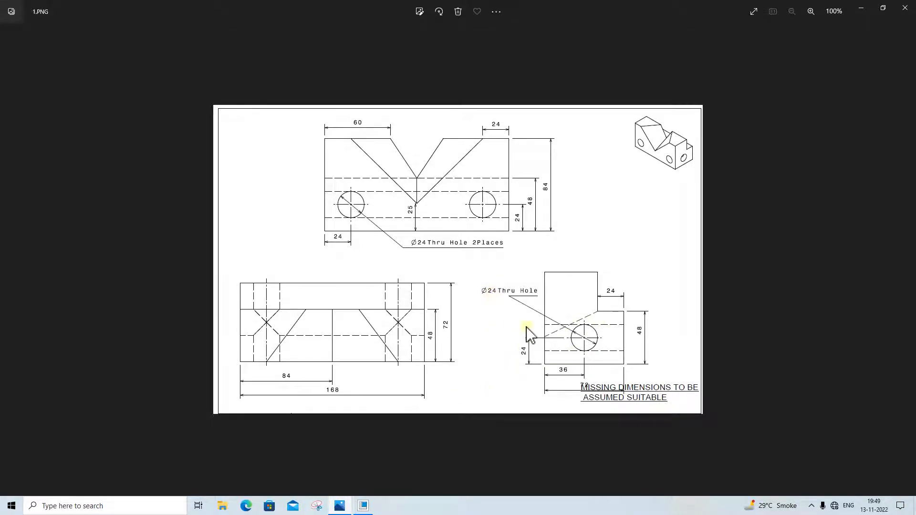
left_click(343, 506)
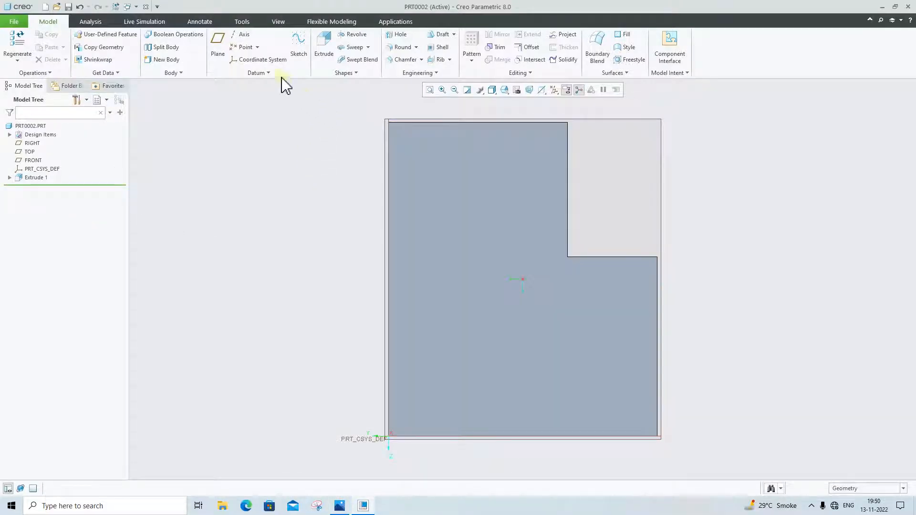
left_click(399, 35)
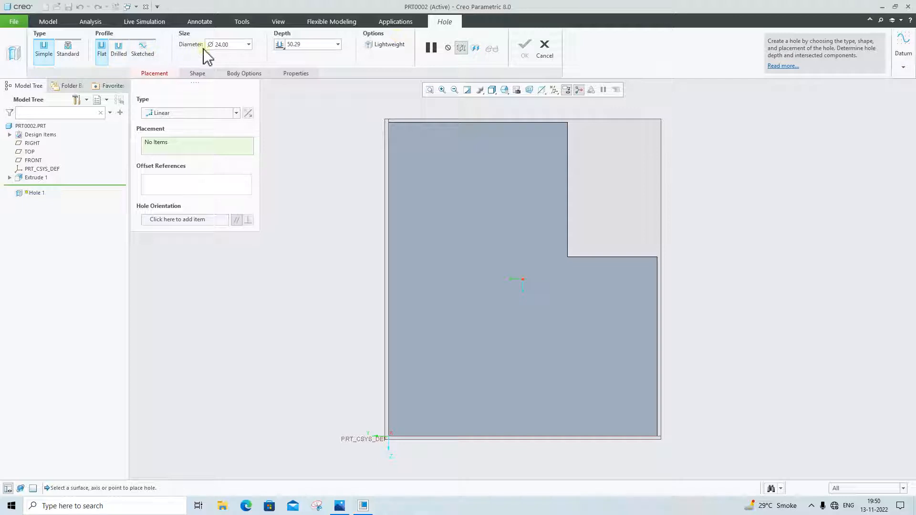
double_click(237, 46)
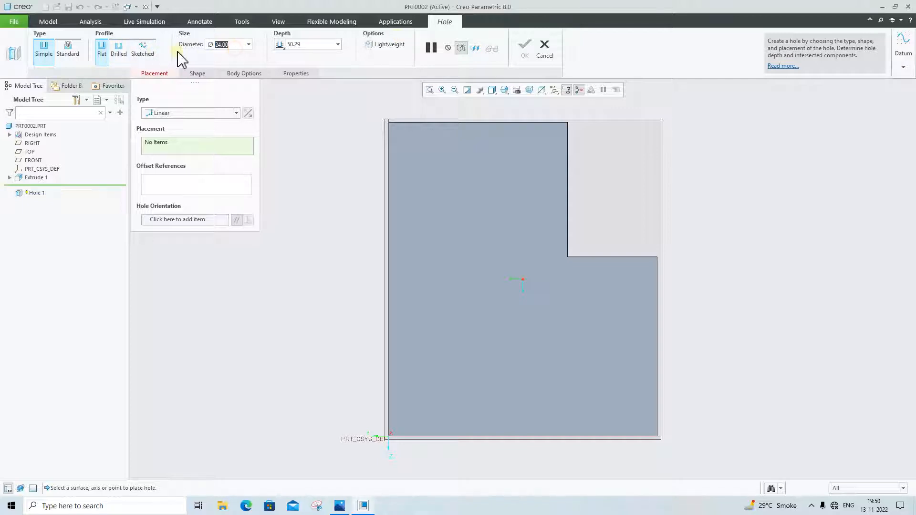
key("BackSpace")
type("24")
key("Return")
left_click(483, 324)
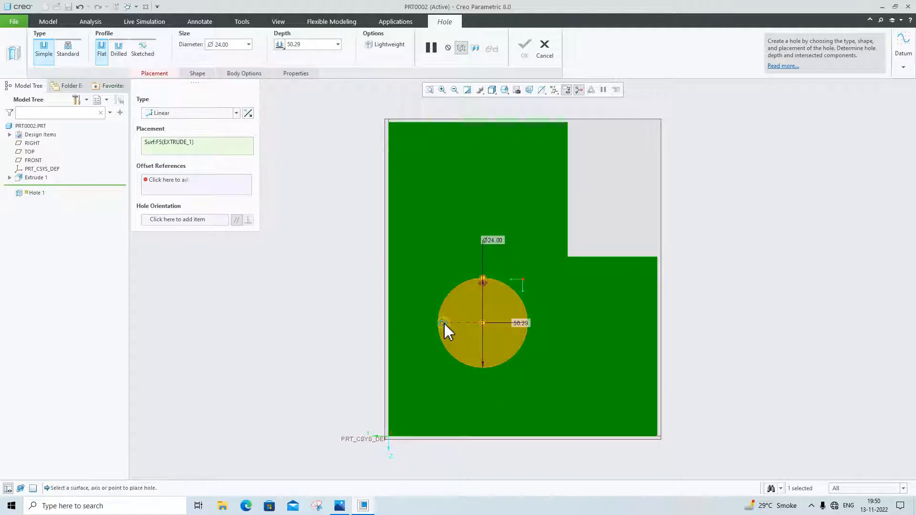
Attach the hole's first offset reference to the TOP plane and set the offset to 36, as in the reference drawing
left_click_drag(444, 326, 387, 292)
left_click(342, 507)
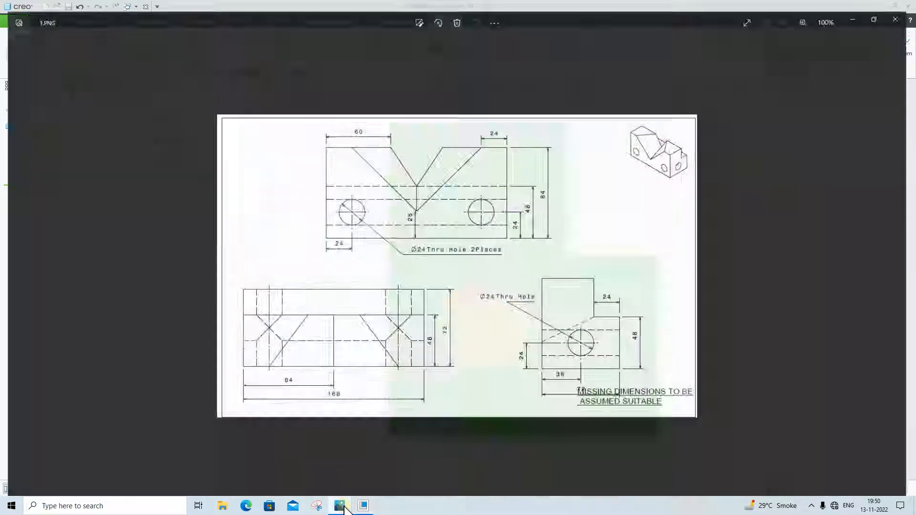
left_click(344, 507)
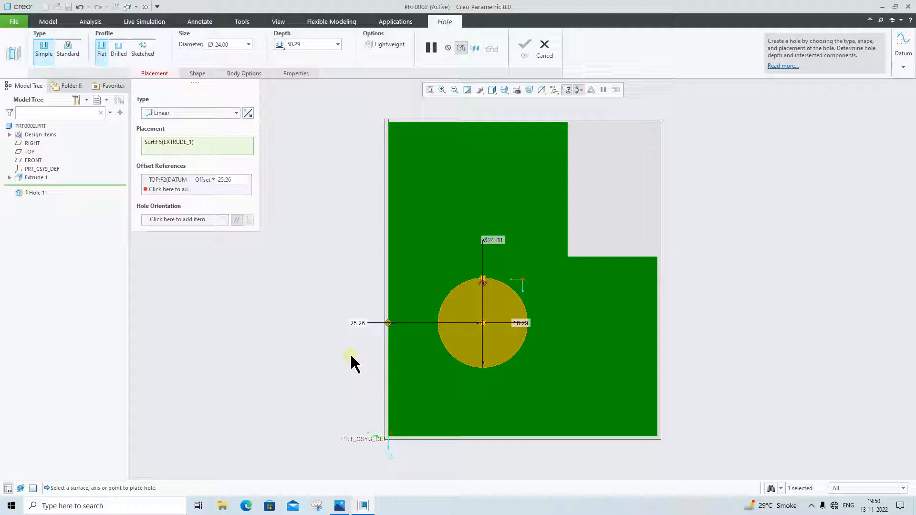
double_click(362, 325)
type("36")
key("Return")
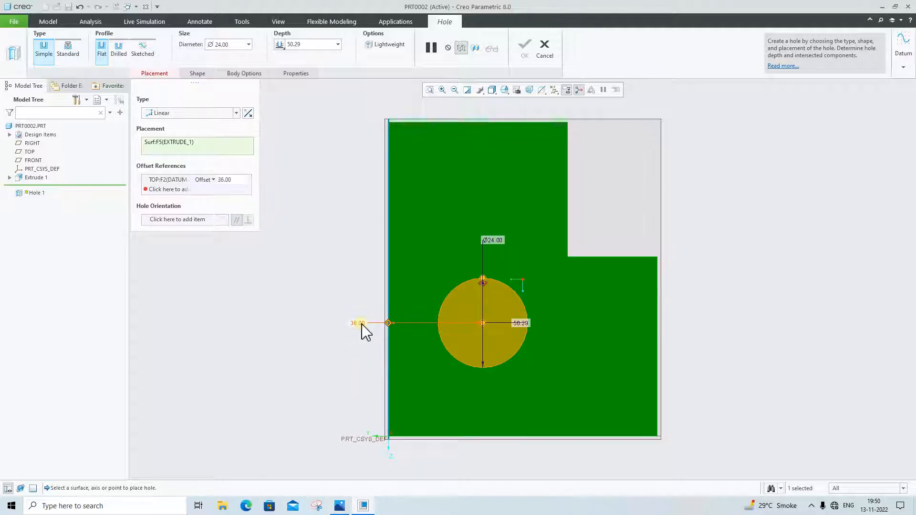
Attach the hole's second offset reference to the FRONT plane and set the offset to 24
left_click_drag(490, 287, 482, 435)
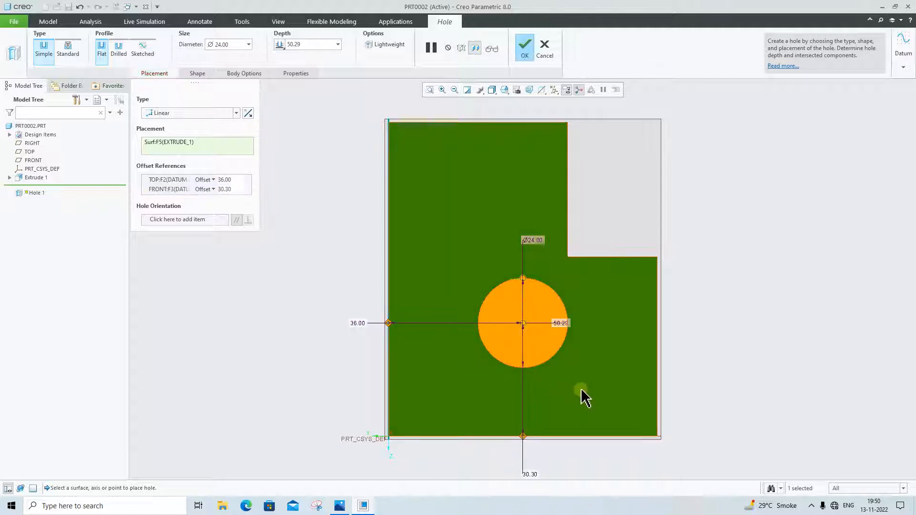
double_click(531, 472)
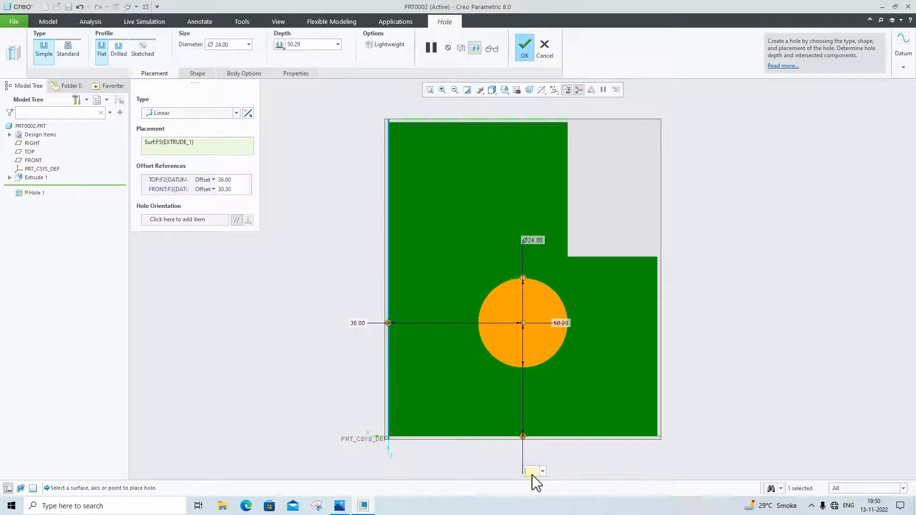
type("24")
key("Return")
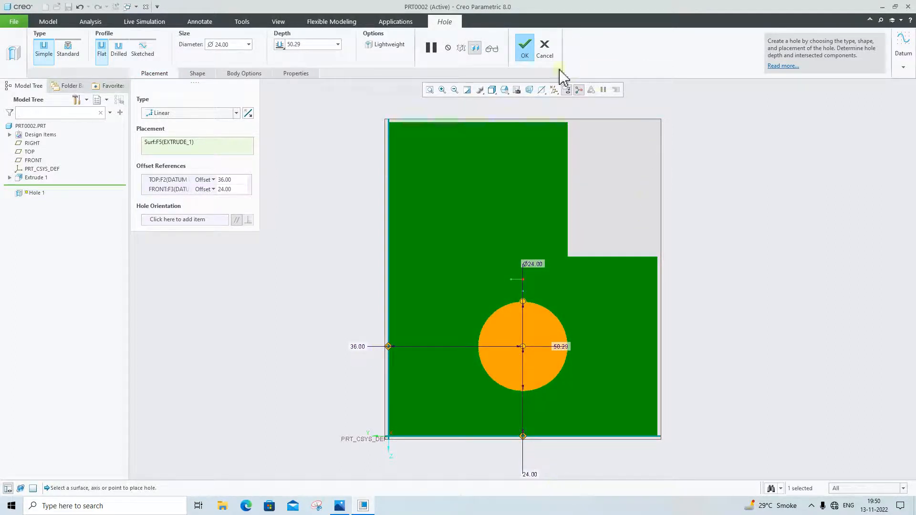
Set the end-face hole's depth to Through All and complete the hole
mouse_move(288, 119)
middle_mouse_down()
mouse_move(410, 151)
mouse_move(491, 288)
mouse_move(604, 305)
middle_mouse_up()
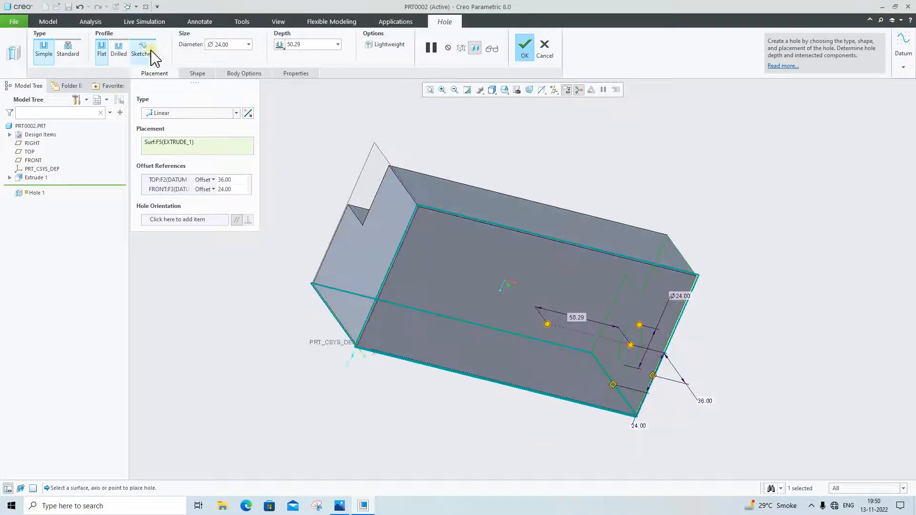
left_click(280, 44)
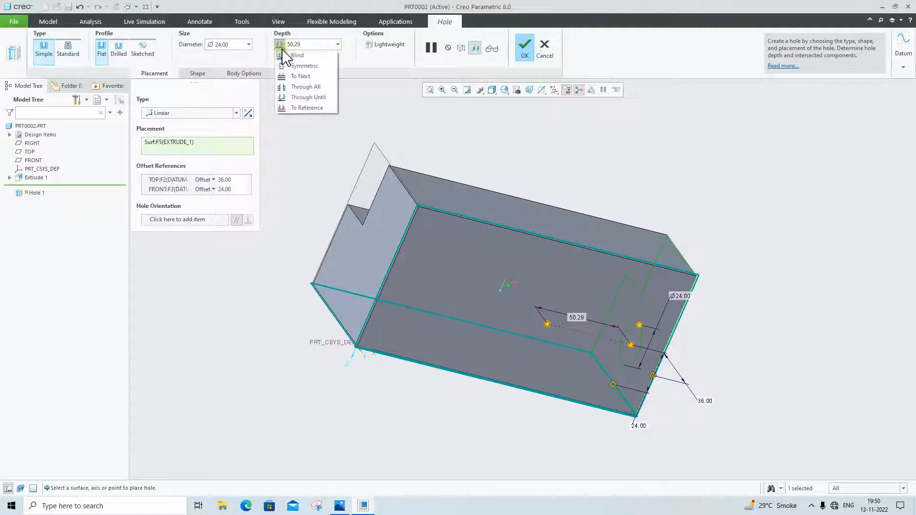
left_click(301, 86)
left_click(525, 49)
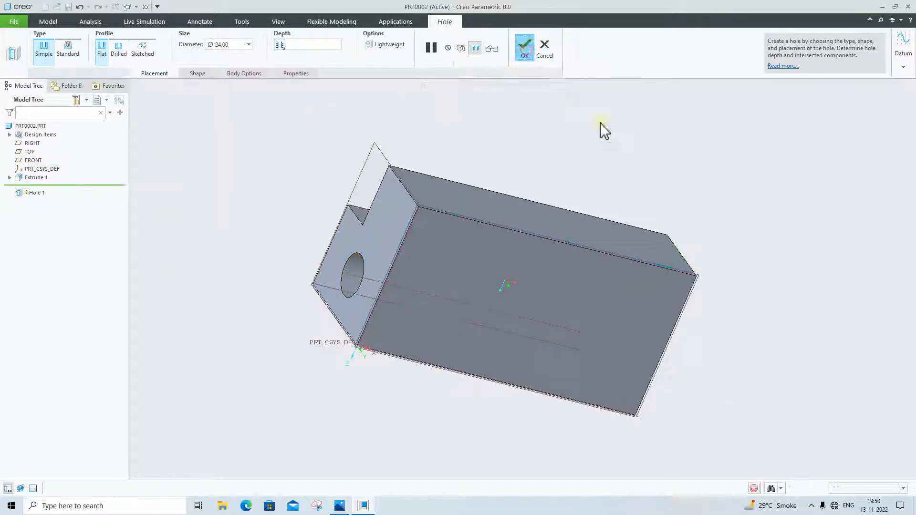
middle_click_drag(686, 234, 632, 201)
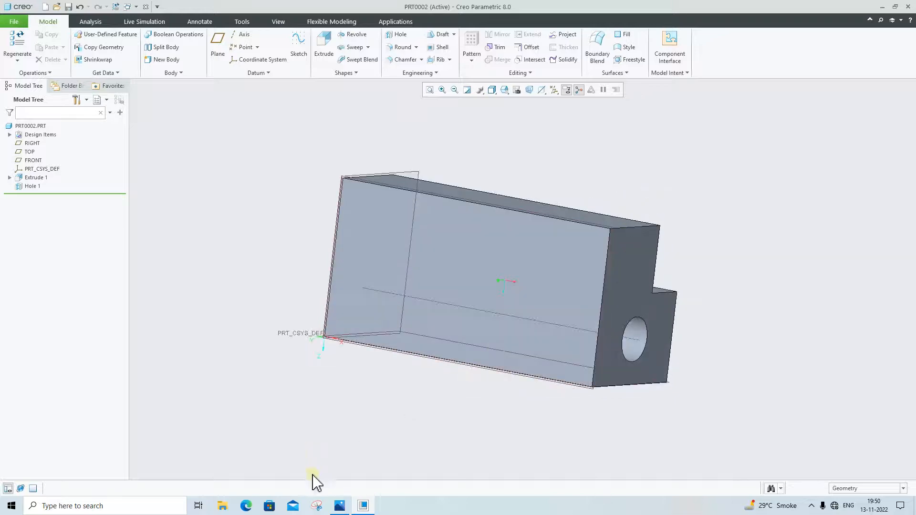
Check the side hole callouts in the reference drawing and place a simple hole of diameter 24 on the block's long back face
left_click(342, 506)
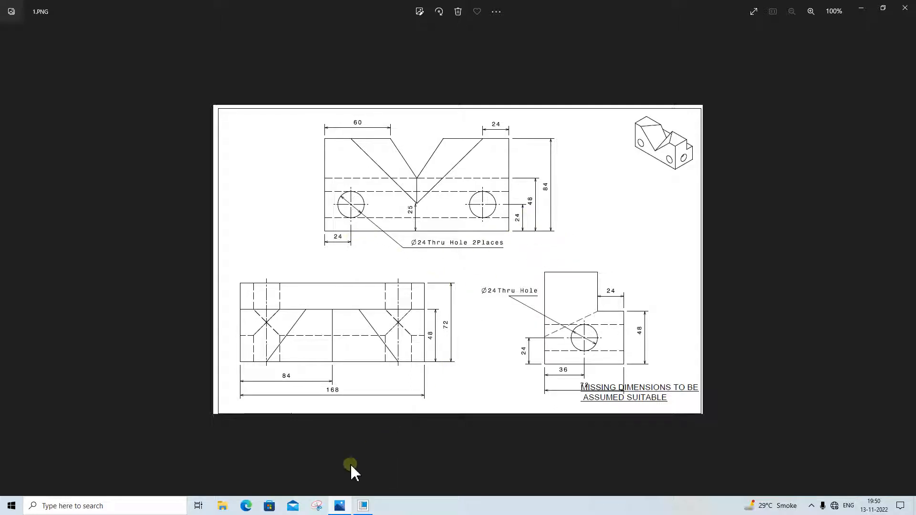
left_click(339, 506)
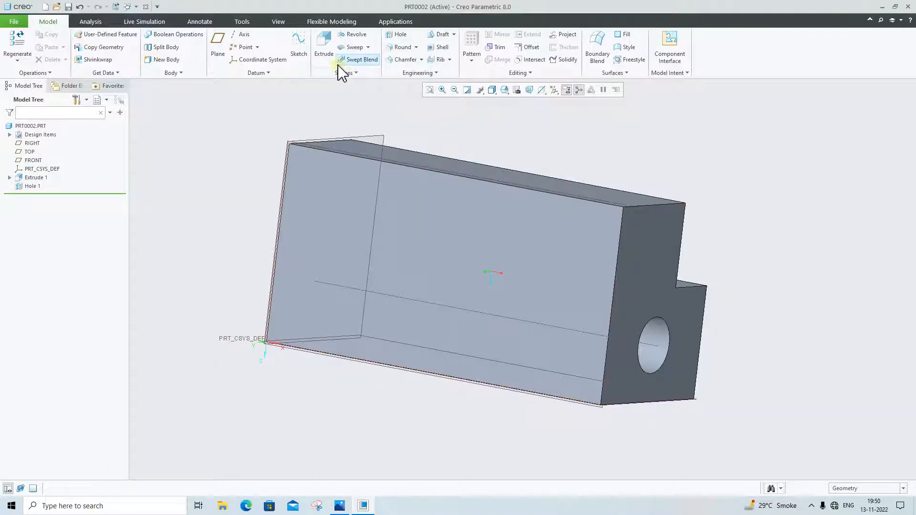
left_click(399, 34)
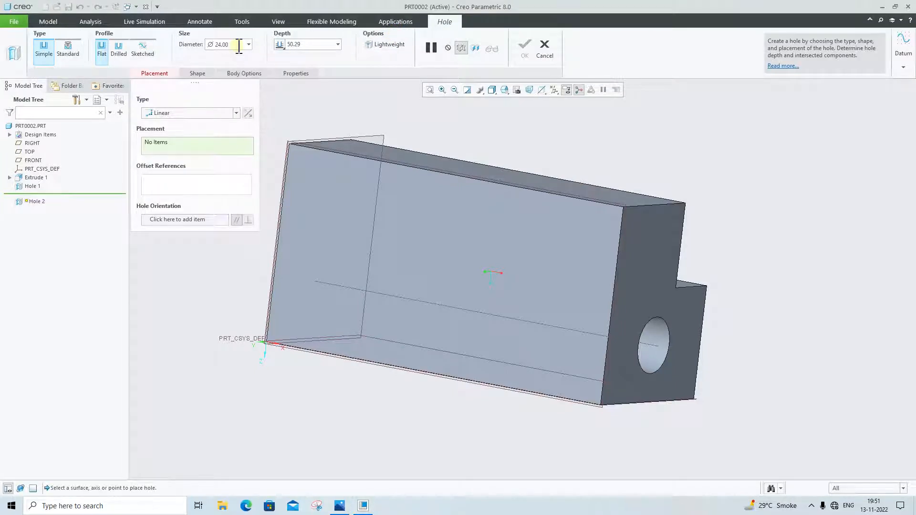
left_click(572, 315)
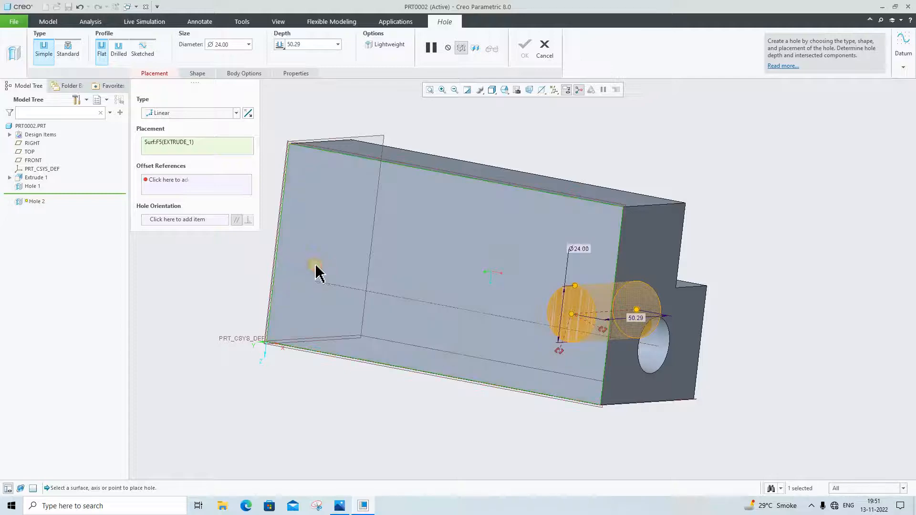
key("super")
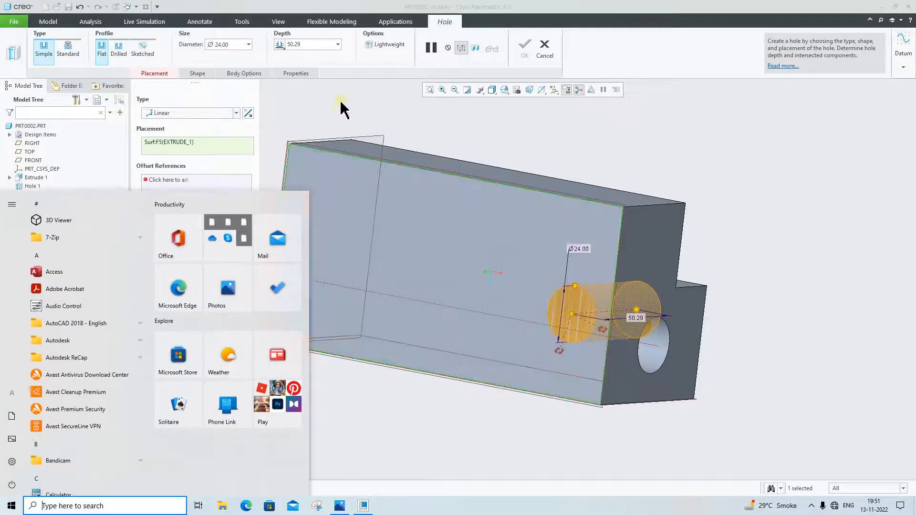
left_click(311, 117)
left_click(313, 246)
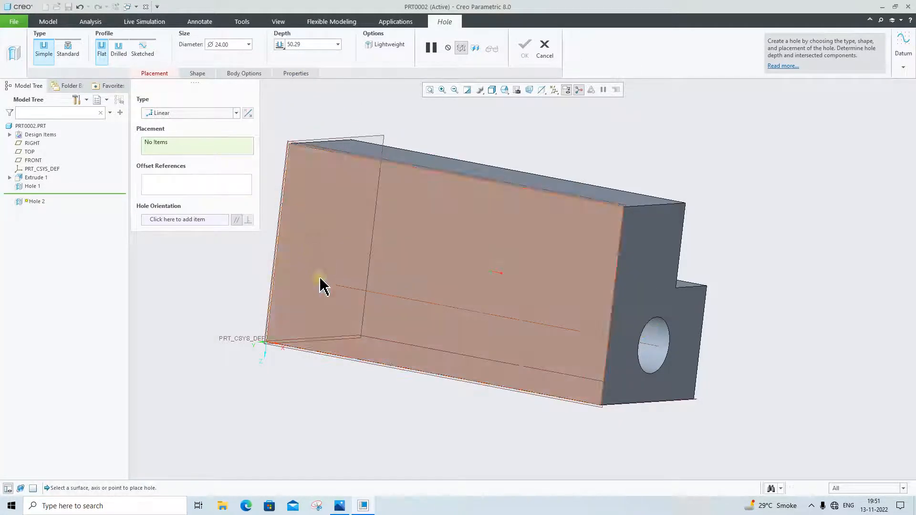
left_click(323, 243)
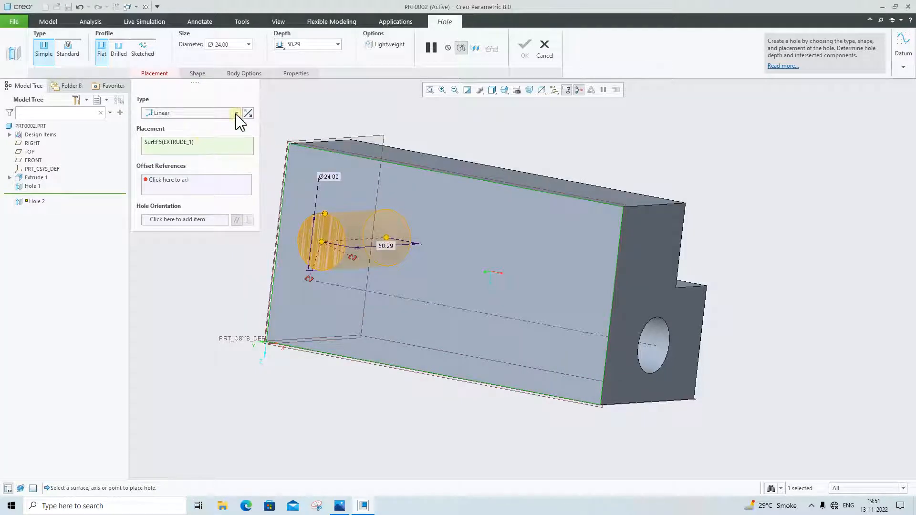
Attach the side hole's first offset reference to the RIGHT plane and set the offset to 24
middle_click_drag(401, 260, 442, 351)
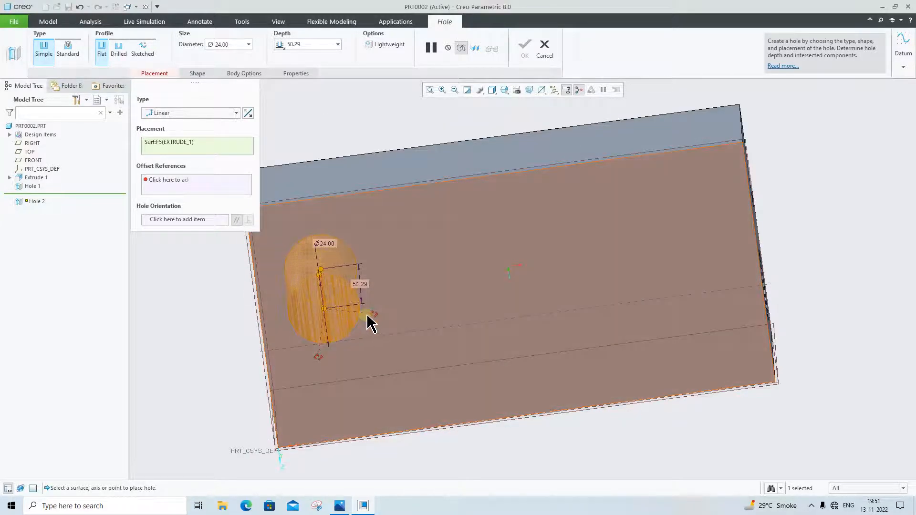
left_click_drag(373, 316, 261, 320)
double_click(231, 332)
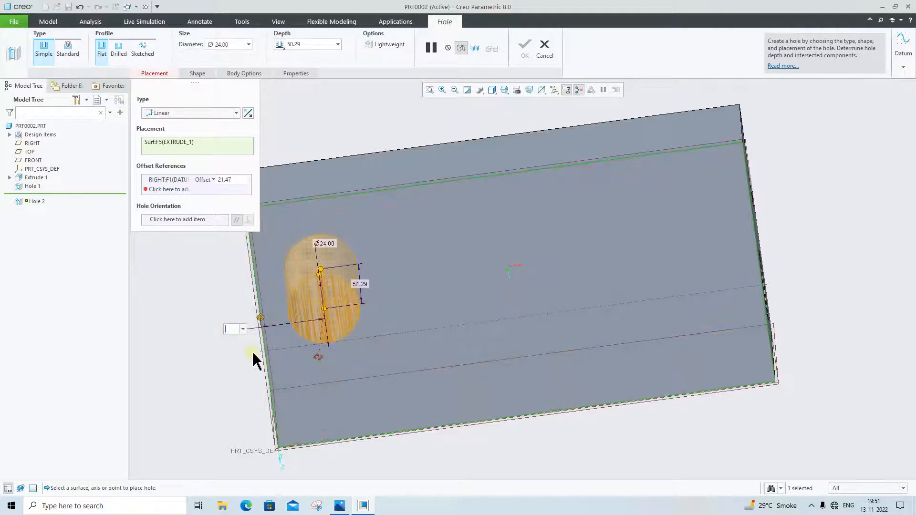
type("24")
key("Return")
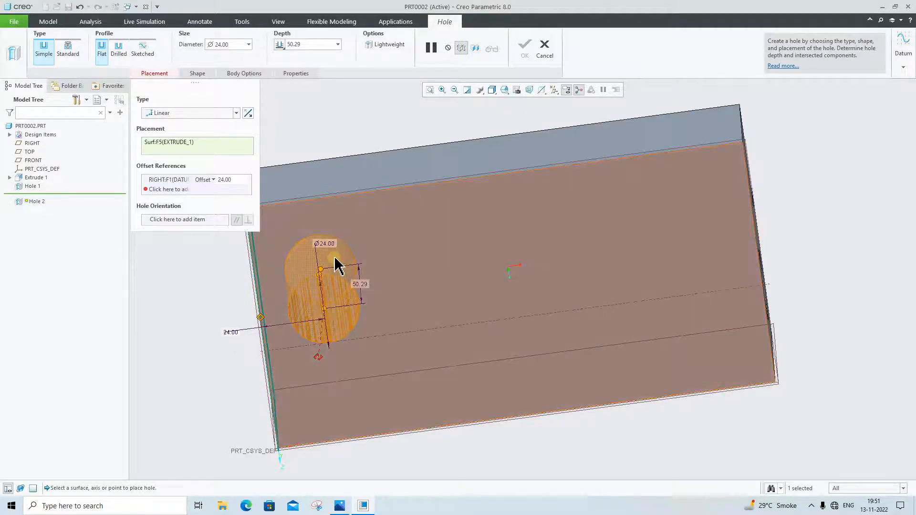
Attach the side hole's second offset reference to the FRONT plane and enter 24 as the hole diameter
left_click_drag(337, 405, 349, 439)
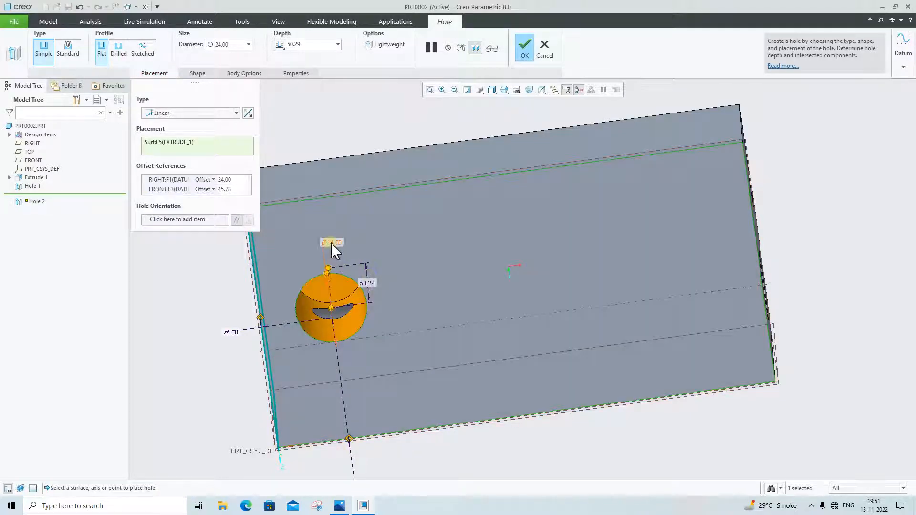
double_click(333, 244)
type("2")
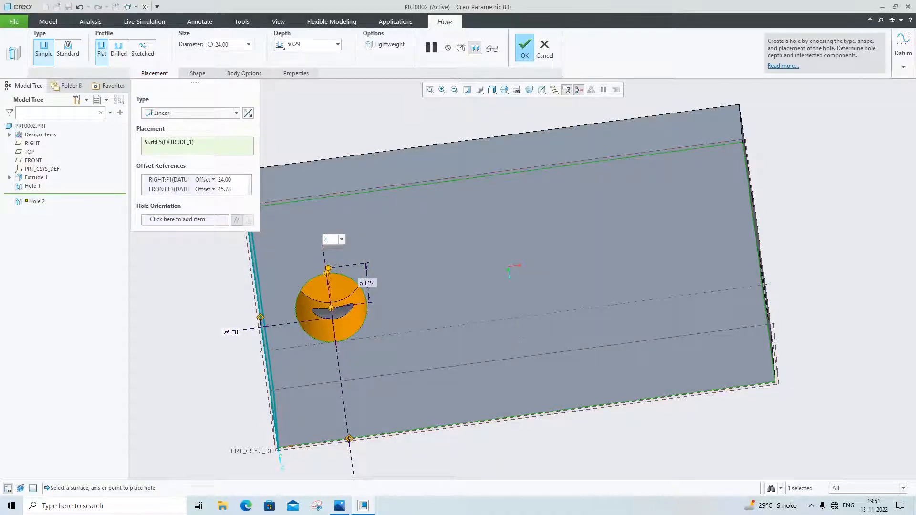
type("4")
key("Return")
Keep the hole definition open and set the side hole's offset from the FRONT plane to 24
middle_click_drag(487, 337, 507, 344)
key("Escape")
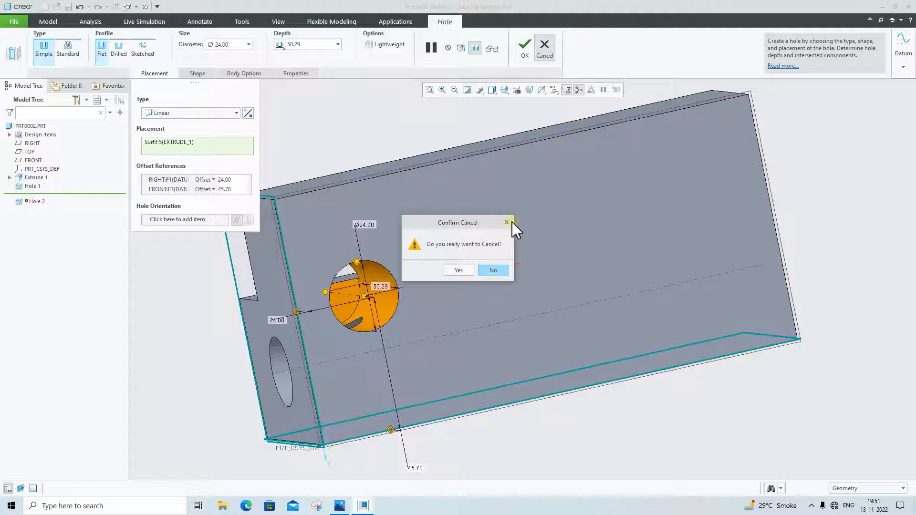
left_click(509, 221)
middle_click_drag(454, 403, 519, 458)
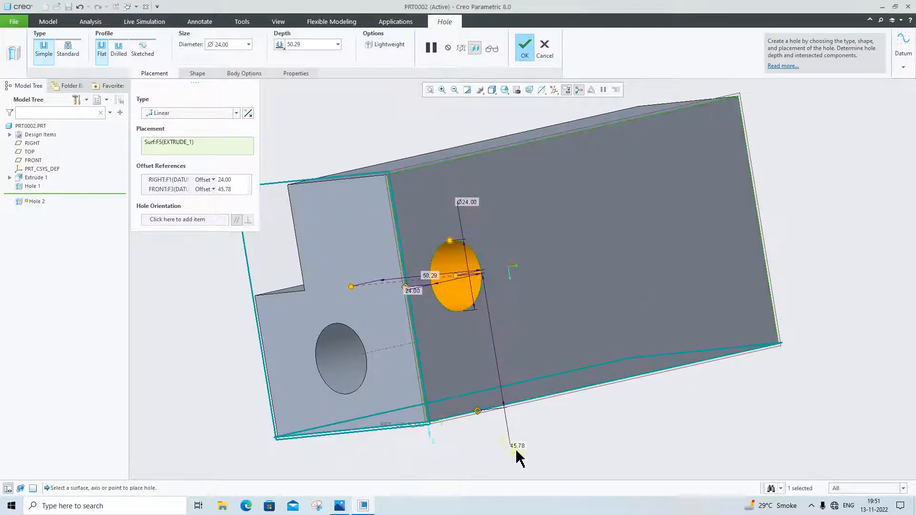
double_click(520, 447)
type("24")
key("Return")
middle_click_drag(568, 417, 538, 441)
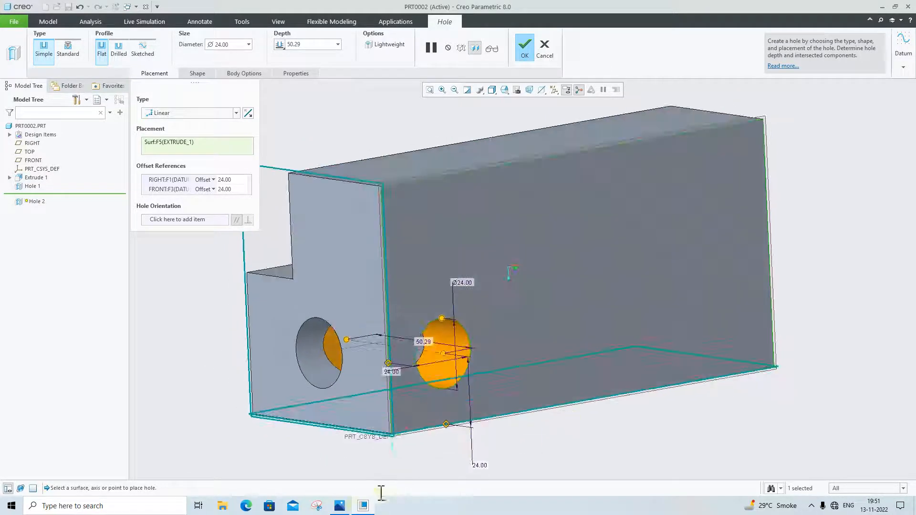
Check the thru-hole callout in the reference drawing, set the side hole's depth to Through All, and complete the hole
left_click(346, 506)
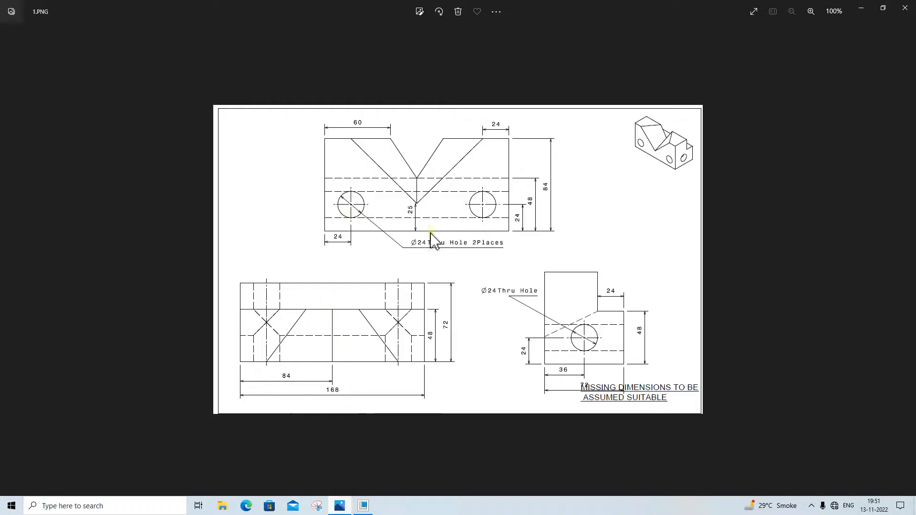
left_click(336, 511)
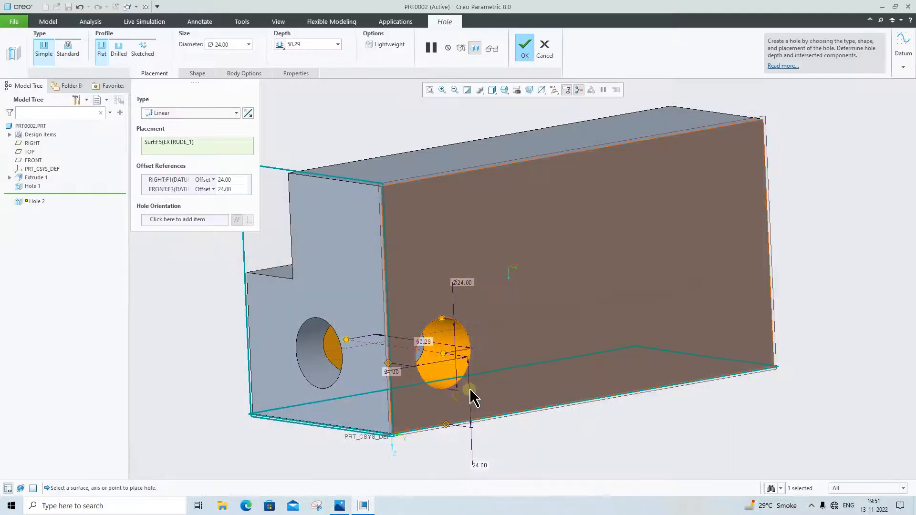
middle_click_drag(474, 399, 523, 403)
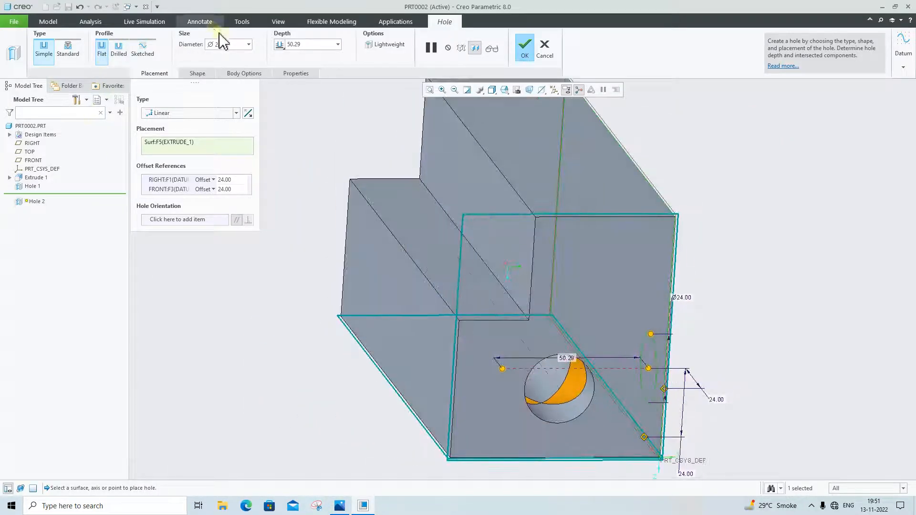
left_click(280, 45)
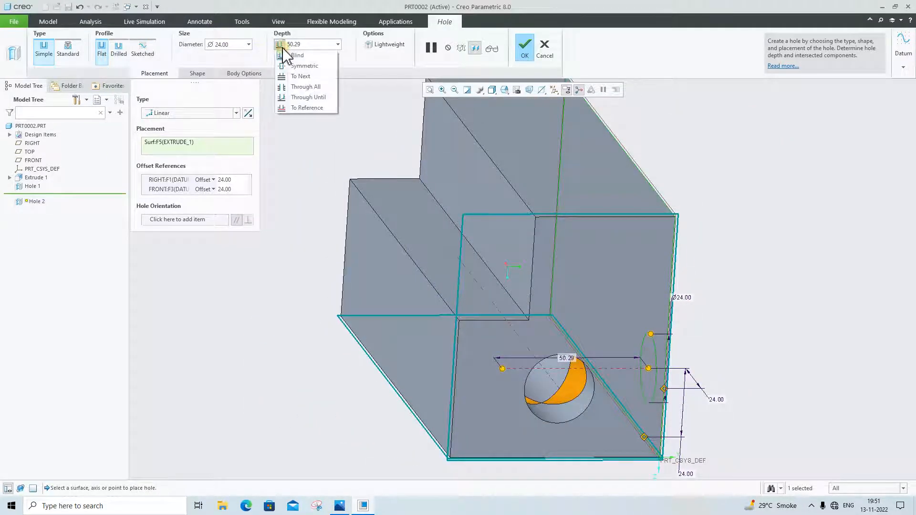
left_click(305, 87)
left_click(524, 57)
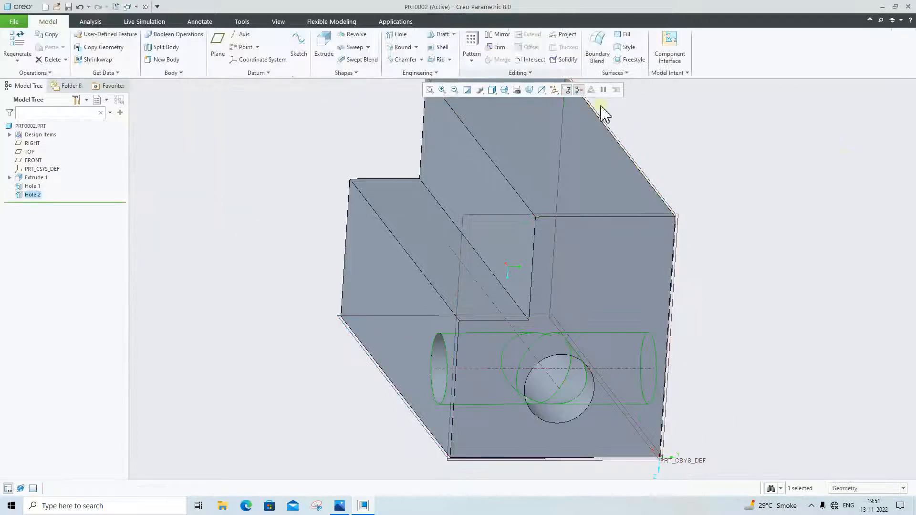
middle_click_drag(736, 225, 613, 308)
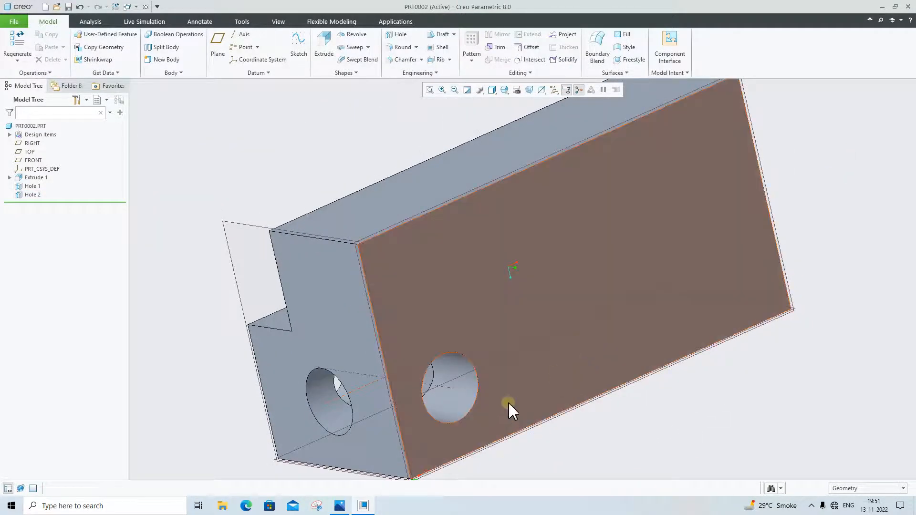
middle_click_drag(509, 409, 524, 364)
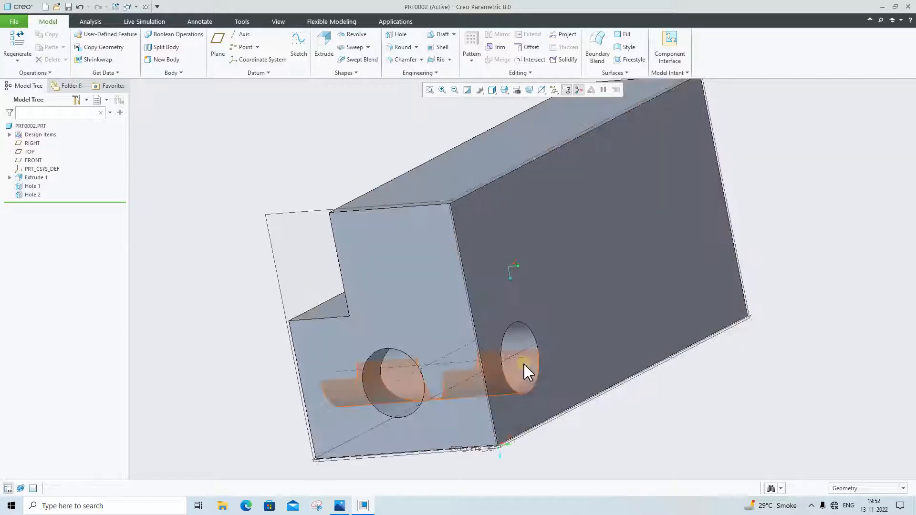
left_click(529, 370)
middle_click_drag(511, 387, 528, 415)
left_click(747, 310)
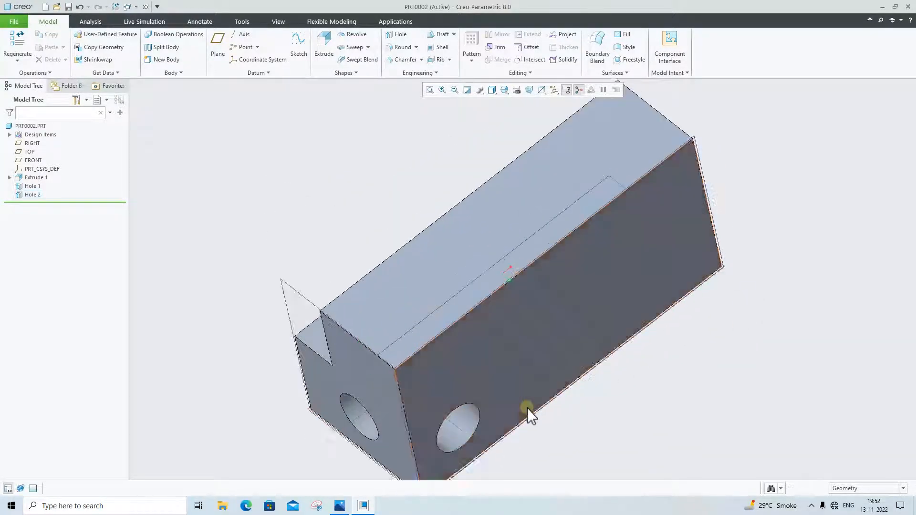
middle_click_drag(572, 357, 634, 348)
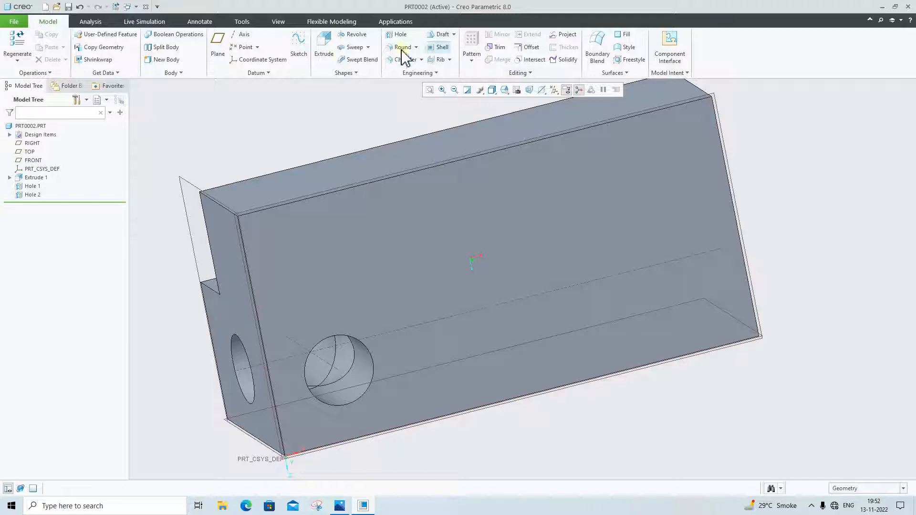
Create a datum plane midway along the block's length, referencing its two L-shaped end faces
left_click(224, 45)
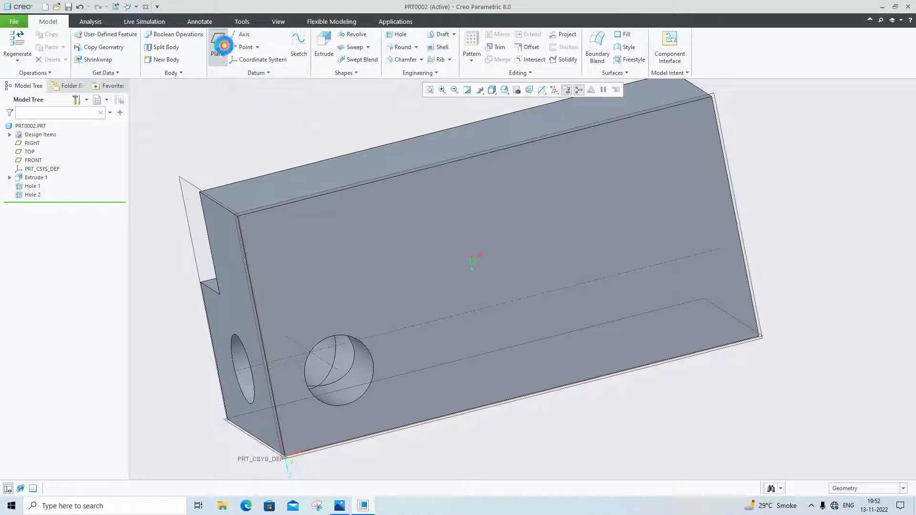
left_click(240, 261)
middle_click_drag(703, 237, 682, 256)
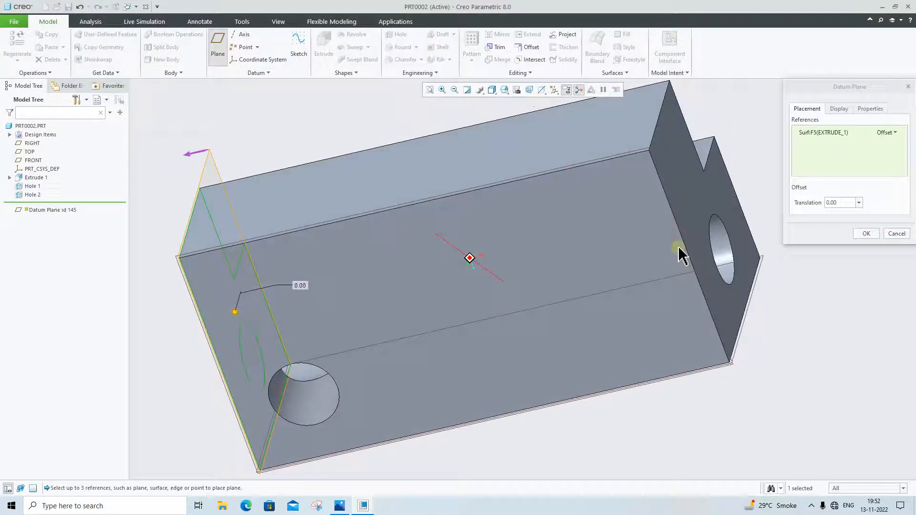
left_click(726, 201, "ctrl")
left_click(867, 233)
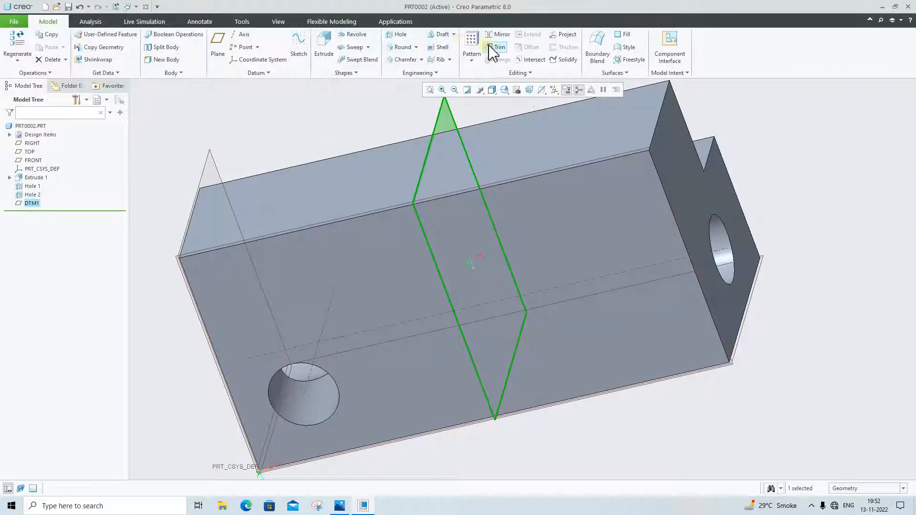
left_click(498, 35)
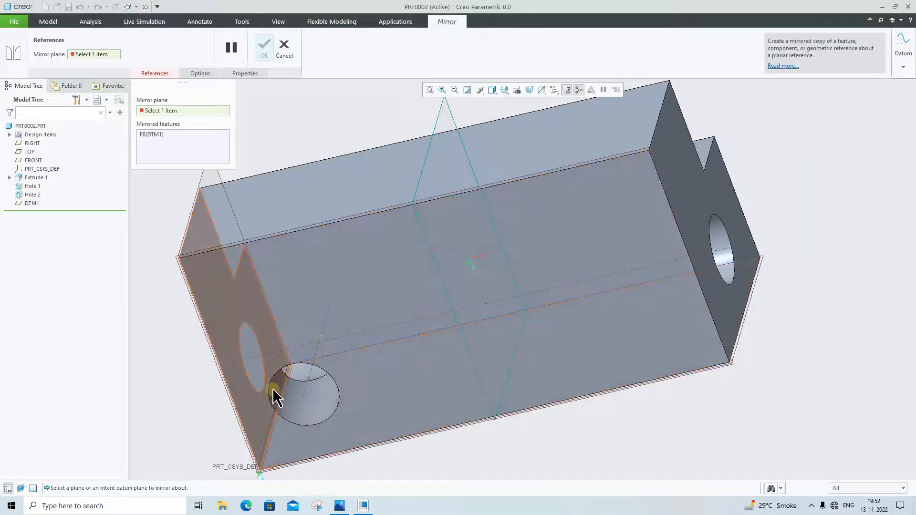
left_click(29, 190)
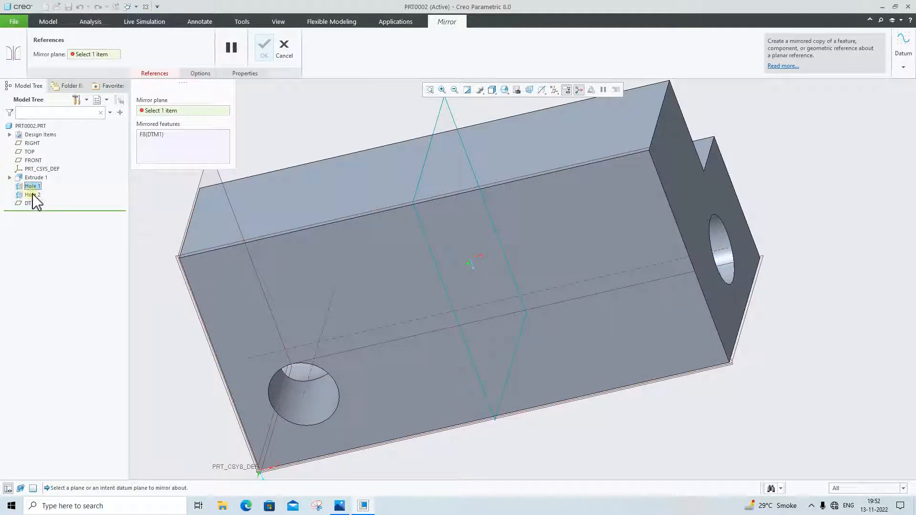
left_click(32, 195)
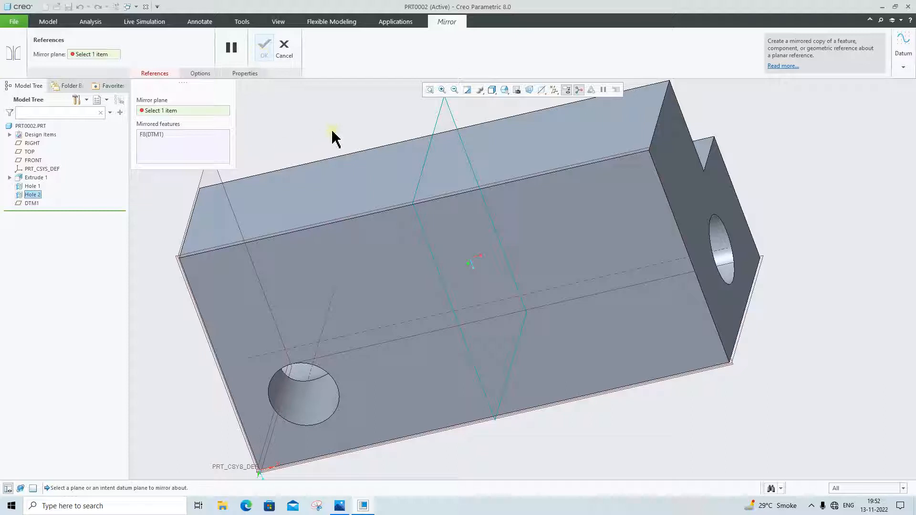
left_click(284, 48)
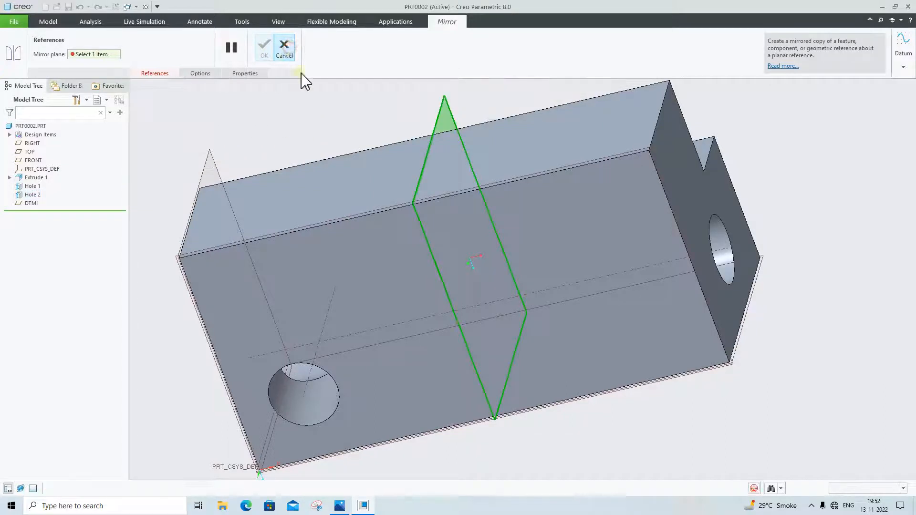
left_click(279, 136)
Mirror the Hole 2 feature about the mid-length datum plane DTM1
left_click(34, 196)
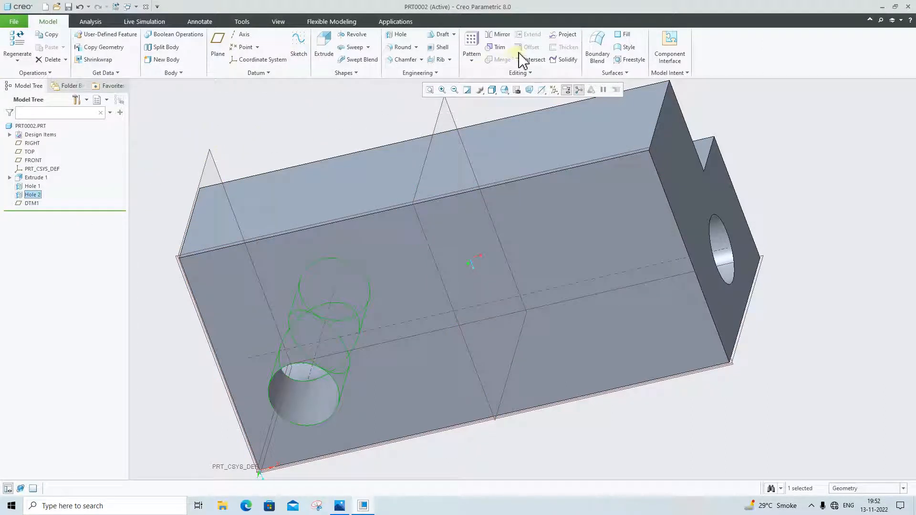
left_click(491, 38)
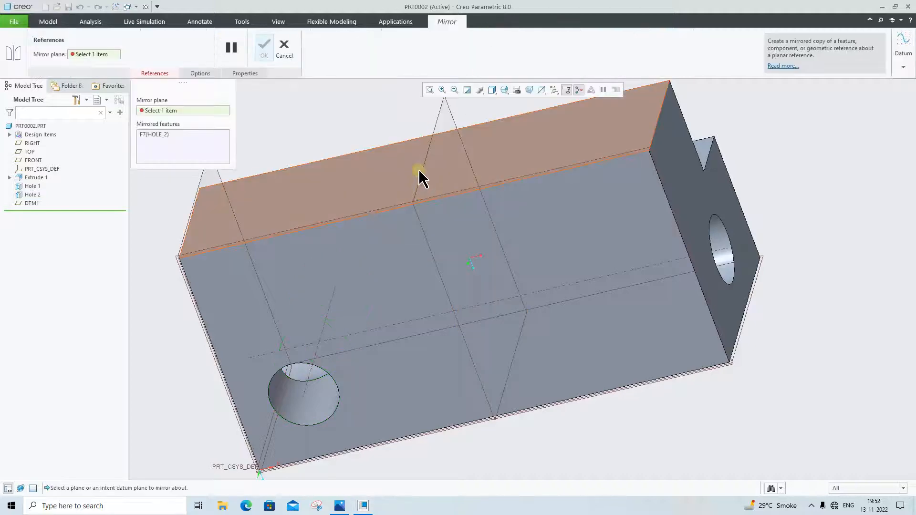
left_click(424, 172)
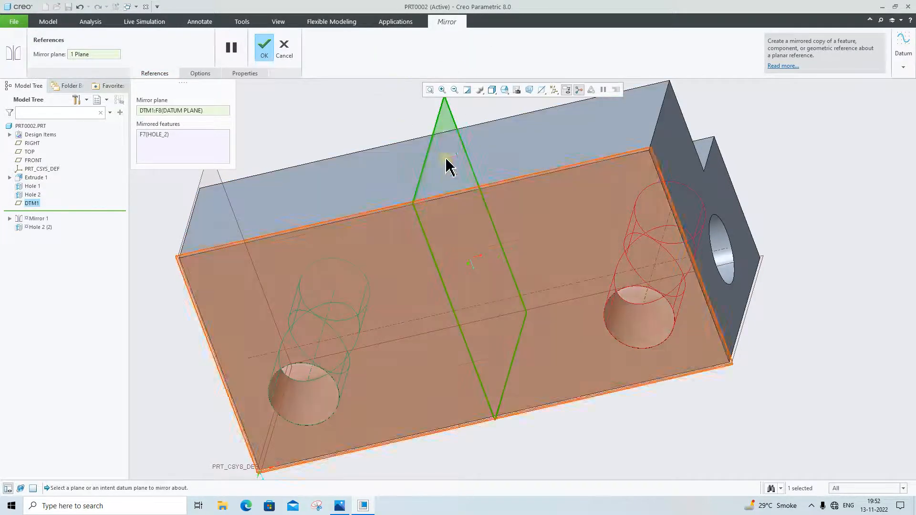
left_click(265, 48)
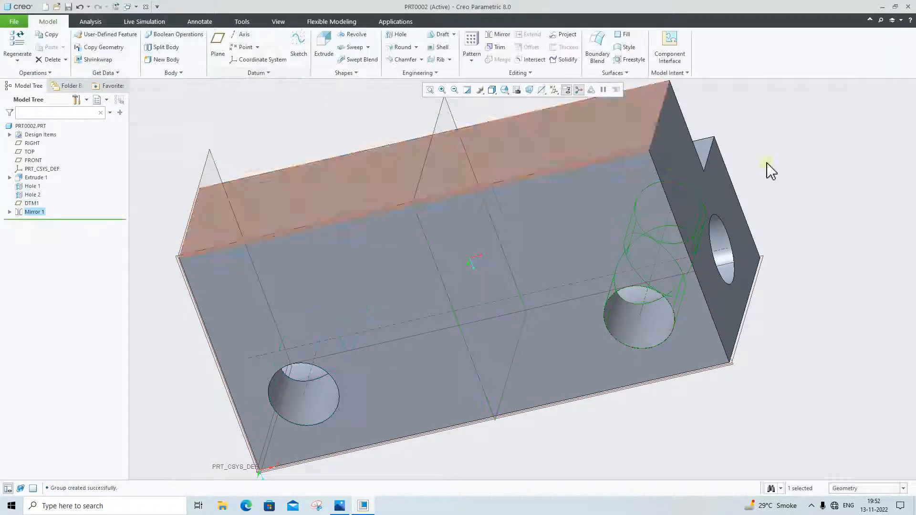
Check the V-notch in the reference drawing, and start a sketch on the block's large two-hole face, viewed square-on
mouse_move(777, 225)
middle_mouse_down()
mouse_move(796, 194)
mouse_move(806, 209)
middle_mouse_up()
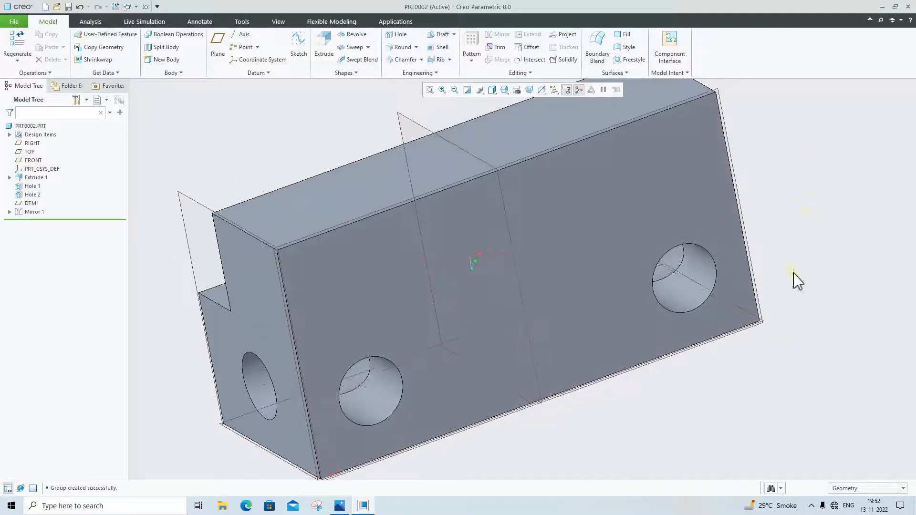
scroll(789, 344, "up", 2)
scroll(806, 404, "down", 1)
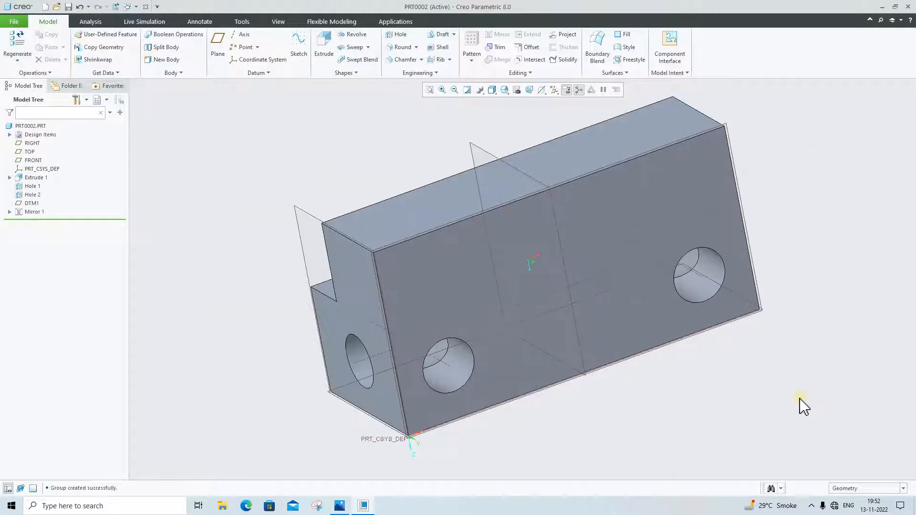
left_click(339, 506)
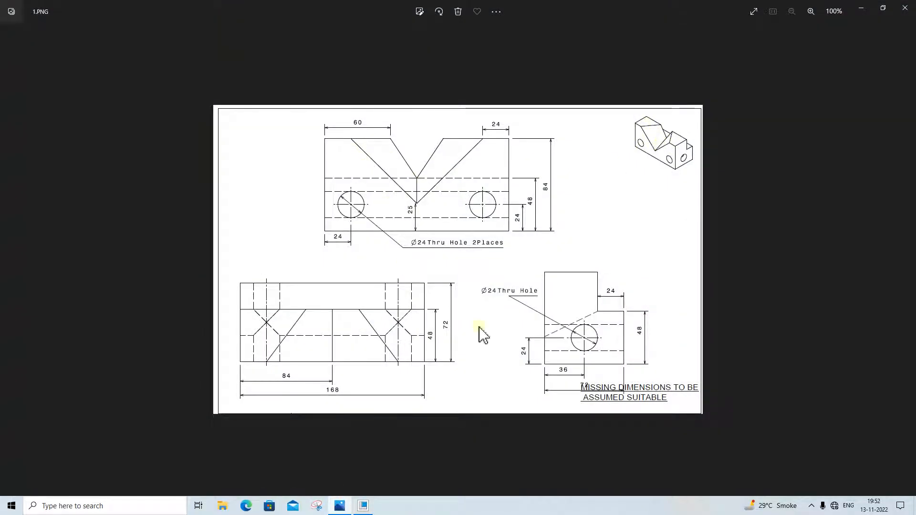
left_click(345, 505)
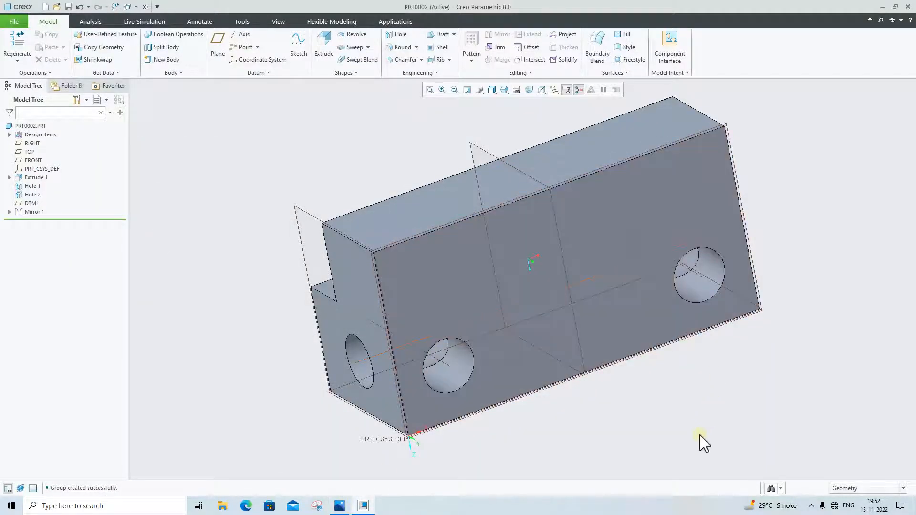
left_click(607, 225)
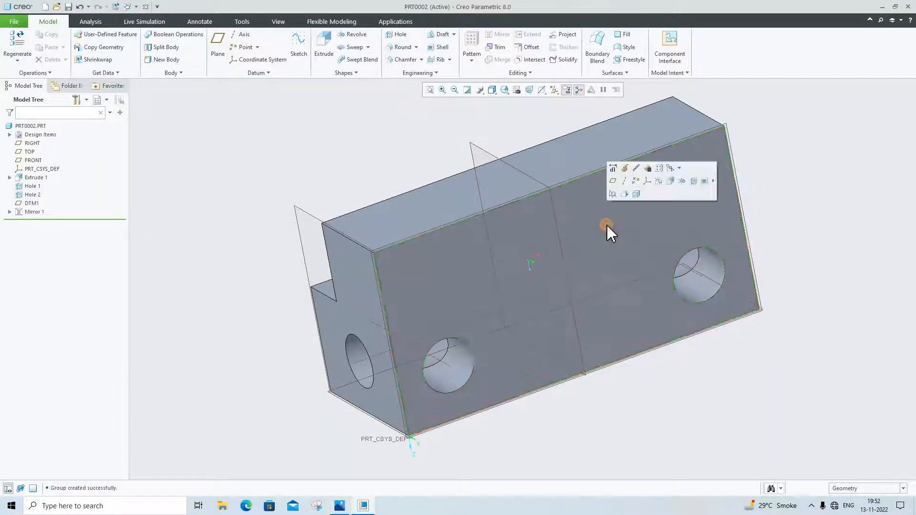
left_click(657, 182)
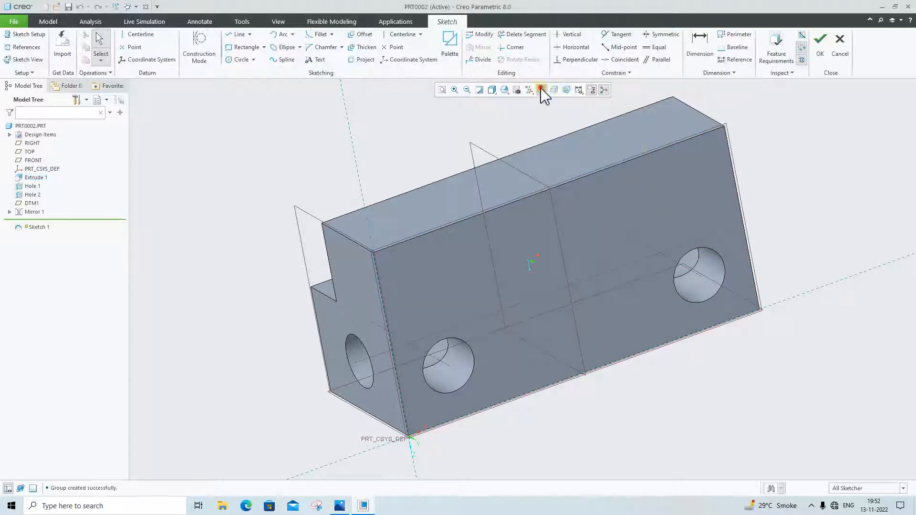
left_click(543, 91)
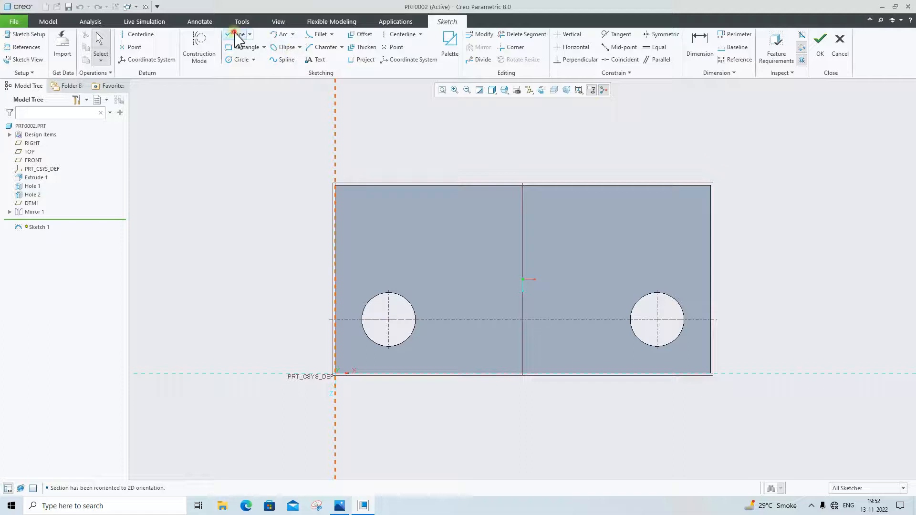
Sketch a closed downward-pointing triangle from the face's upper edge, starting about 51 from its left edge, with its apex about 30 above the lower edge
left_click(237, 35)
left_click(448, 186)
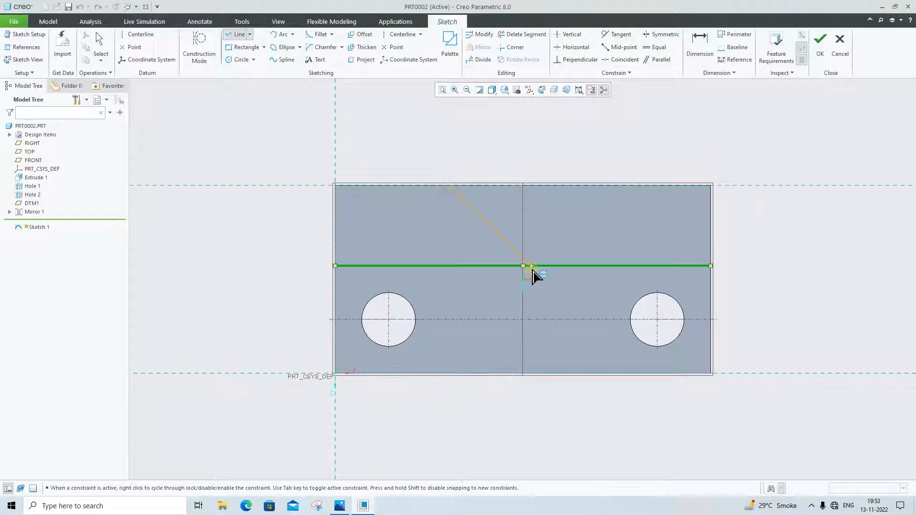
left_click(538, 304)
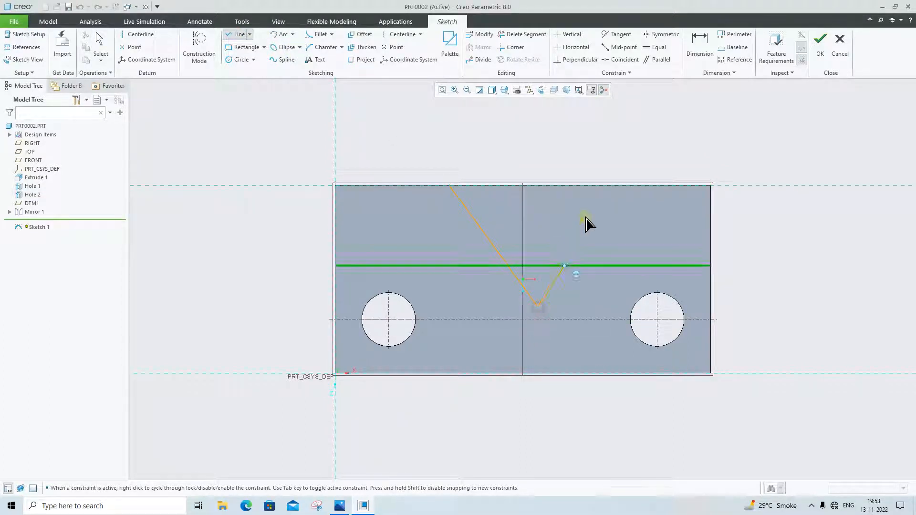
left_click(599, 188)
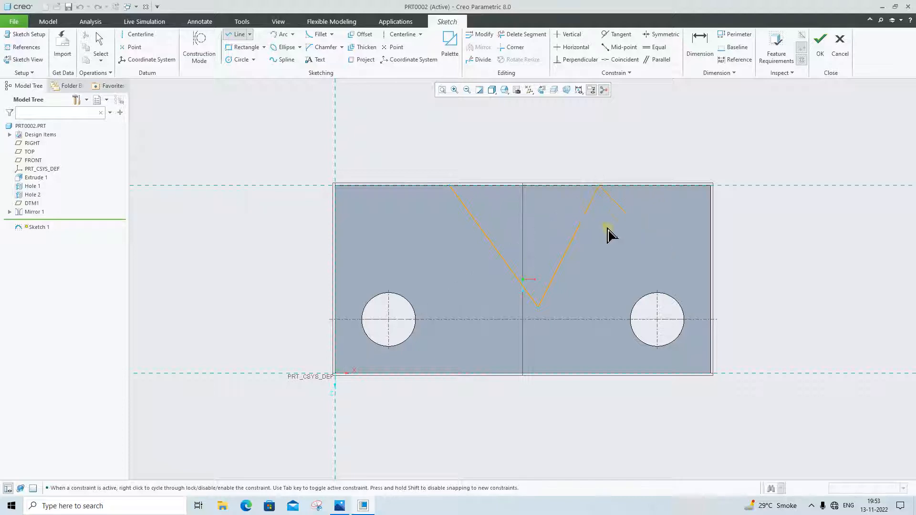
left_click(450, 189)
middle_click(559, 326)
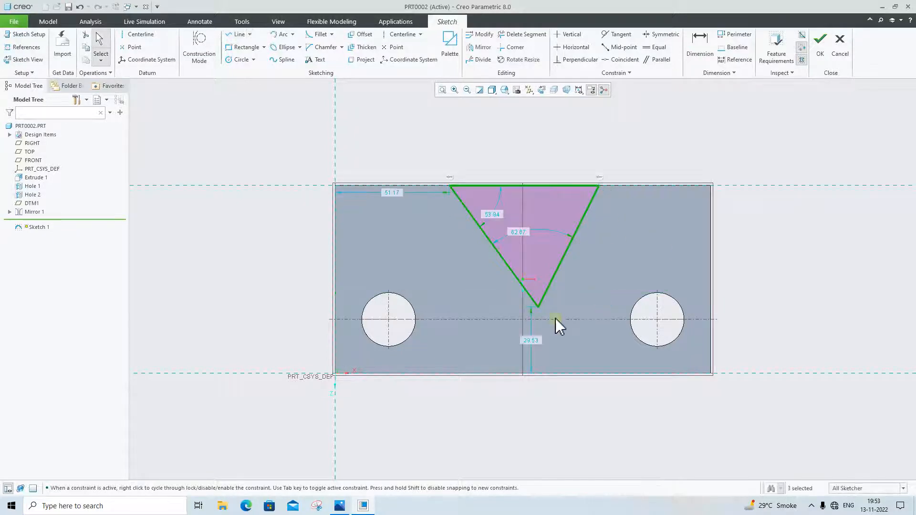
Check the reference drawing and set the triangle's left corner 24 from the block's left edge
left_click(339, 506)
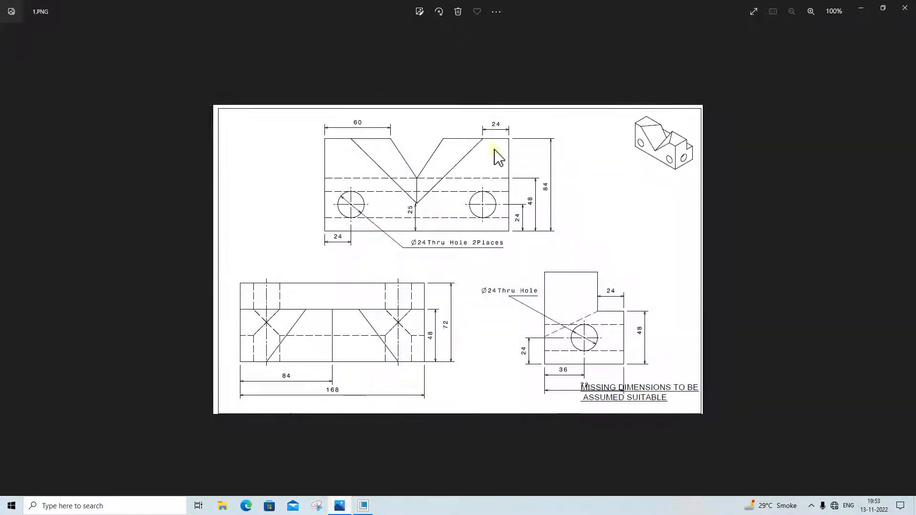
left_click(340, 505)
double_click(396, 192)
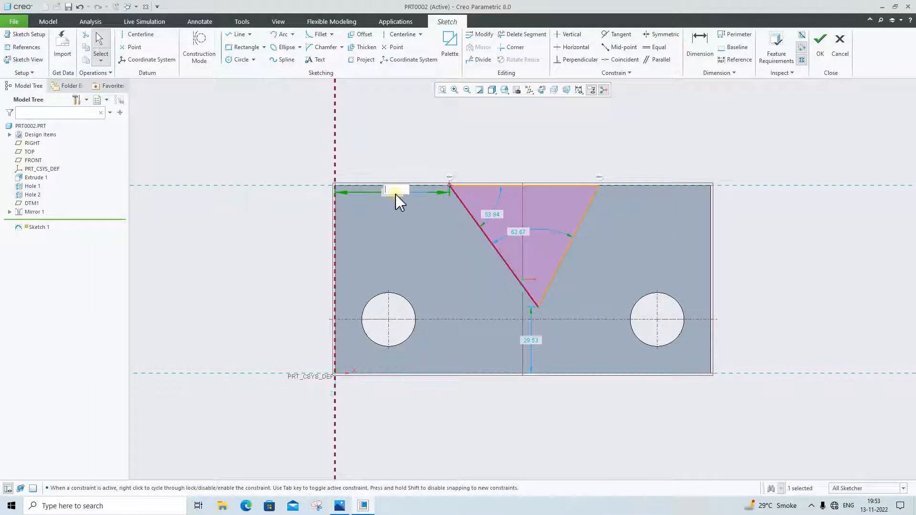
type("24")
key("Return")
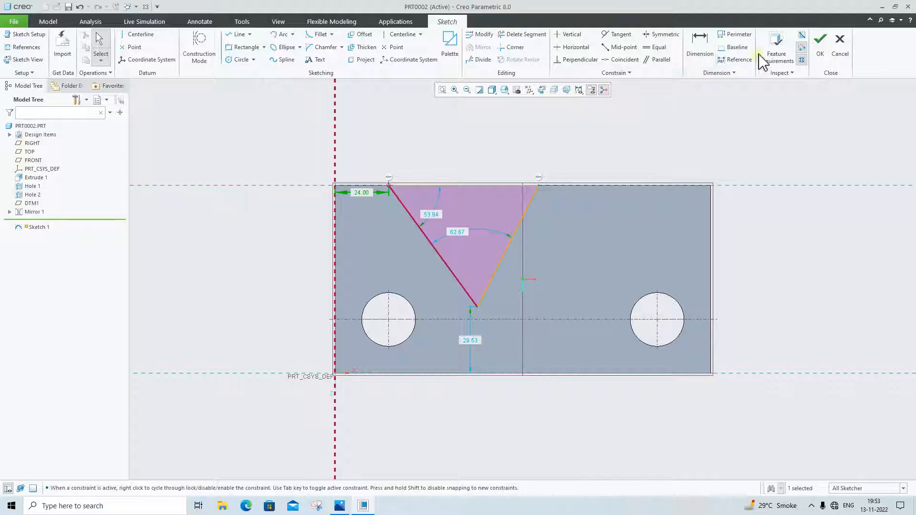
Dimension the triangle's upper right corner to the block's right edge and set the distance to 24
left_click(700, 48)
left_click(541, 186)
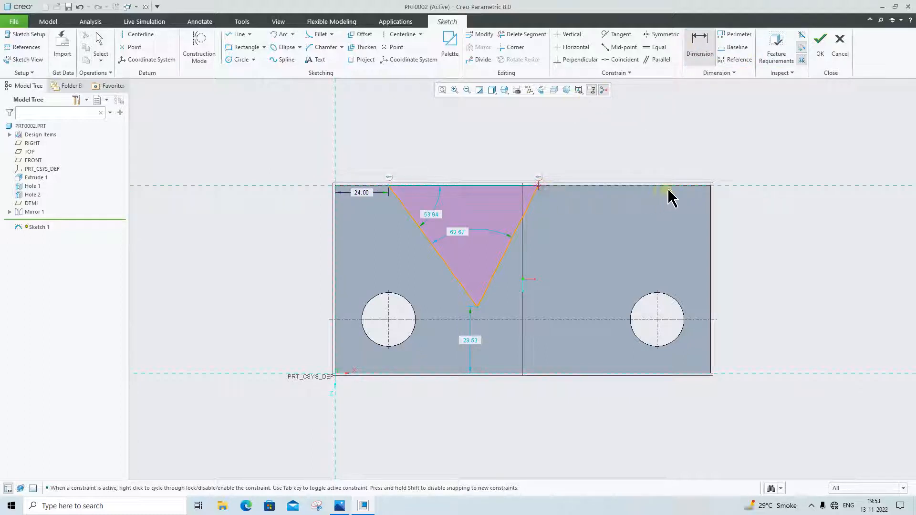
left_click(711, 200)
middle_click(654, 170)
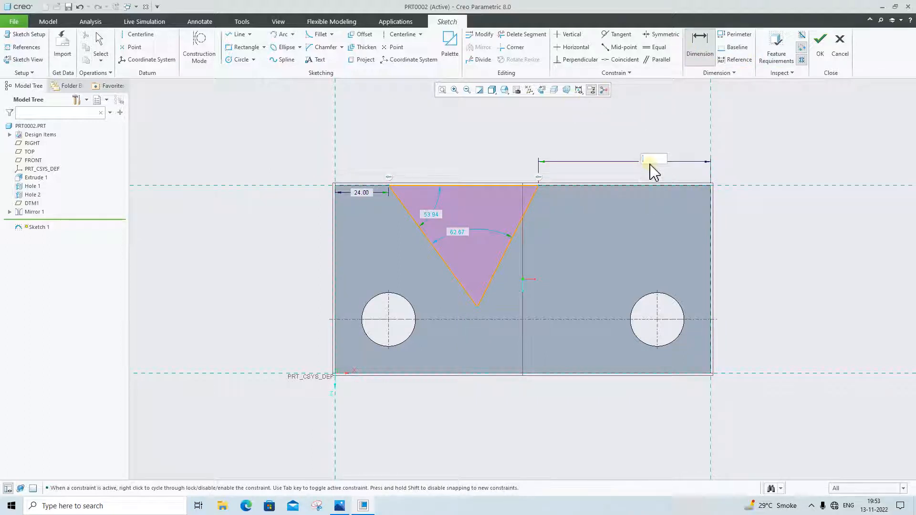
type("24")
key("Return")
Check the apex height in the reference drawing and move the triangle's apex up inside the block, close to the mid-length plane
left_click(339, 506)
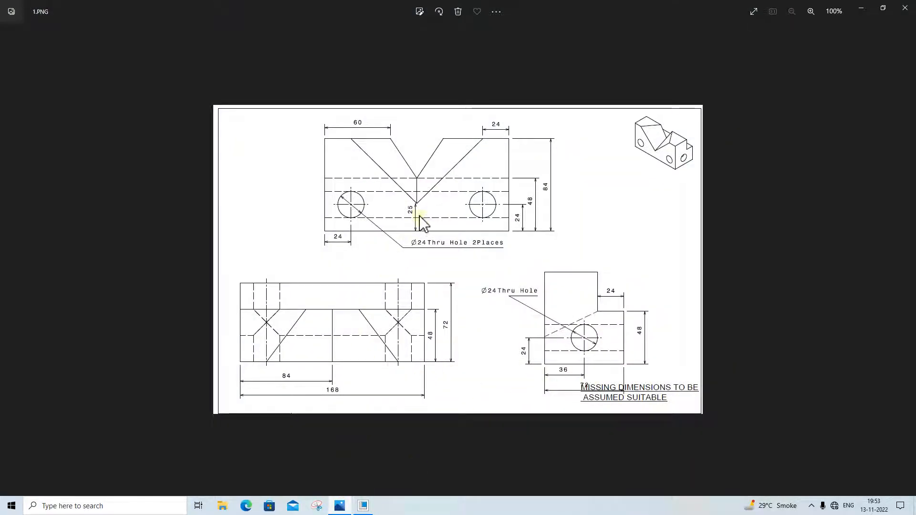
left_click(339, 506)
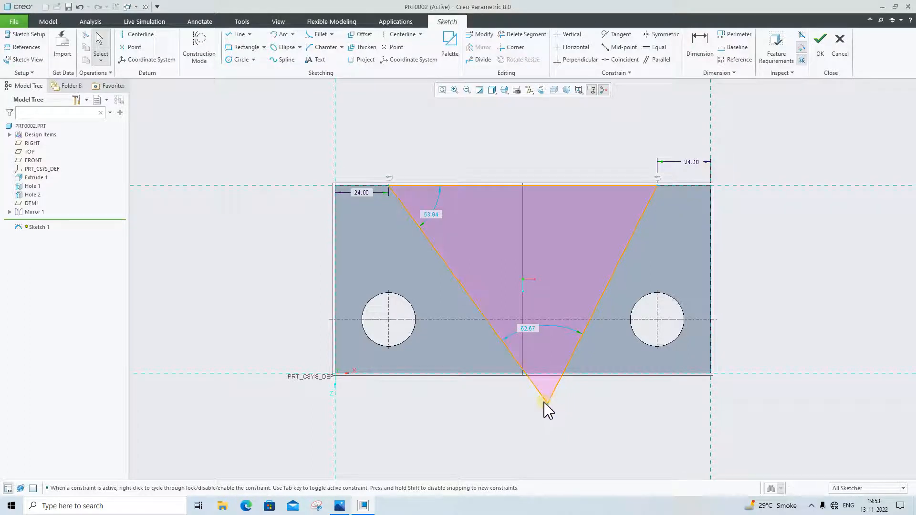
left_click_drag(547, 404, 522, 306)
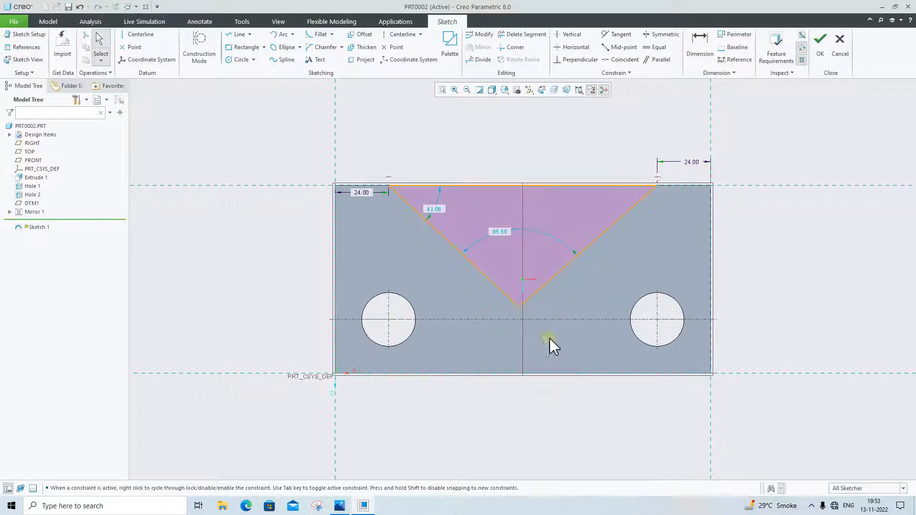
Add a vertical dimension from the triangle's apex to the block's lower edge
left_click(698, 47)
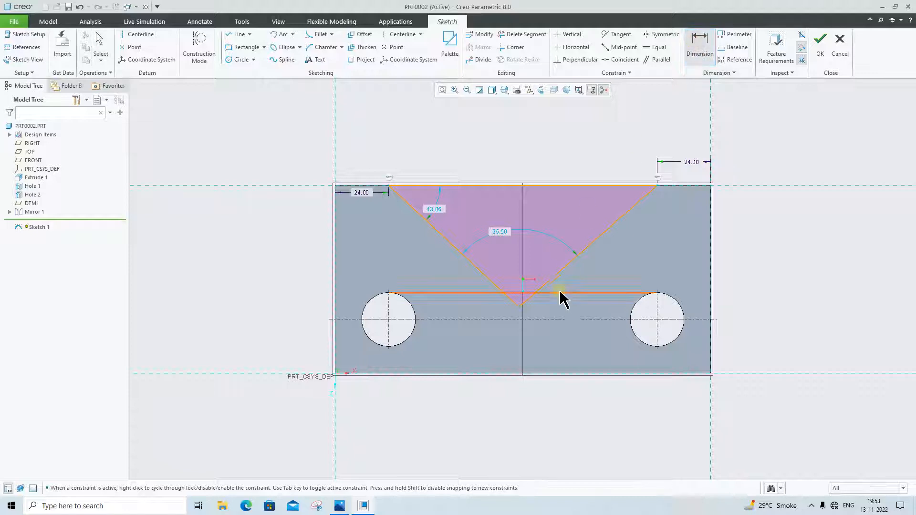
left_click(521, 307)
left_click(506, 374)
middle_click(536, 346)
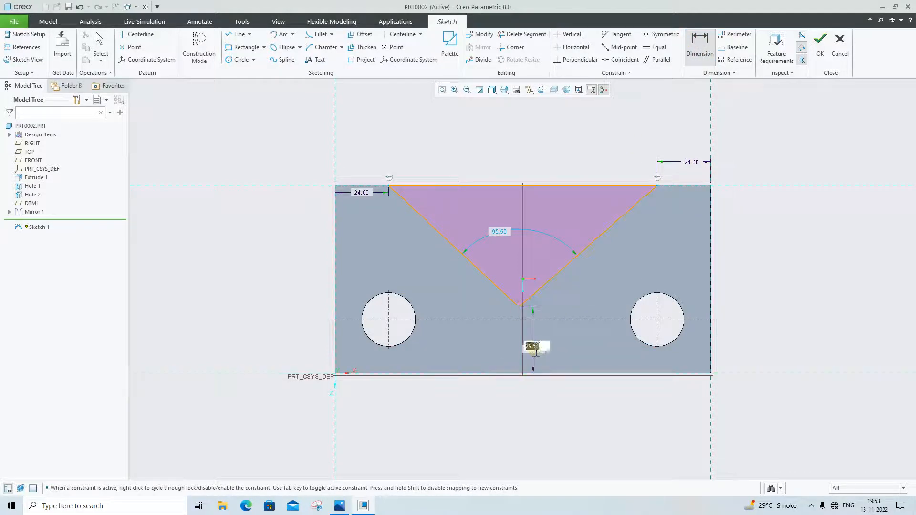
key("Return")
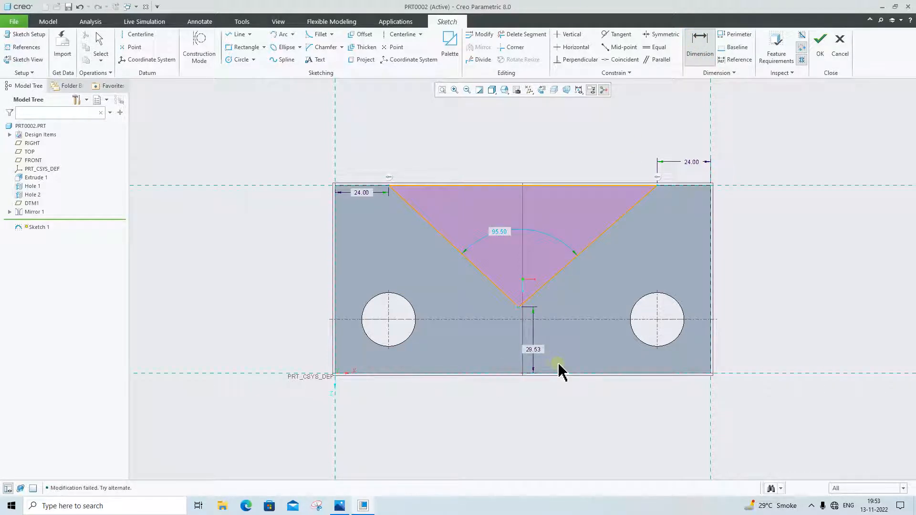
middle_click(561, 370)
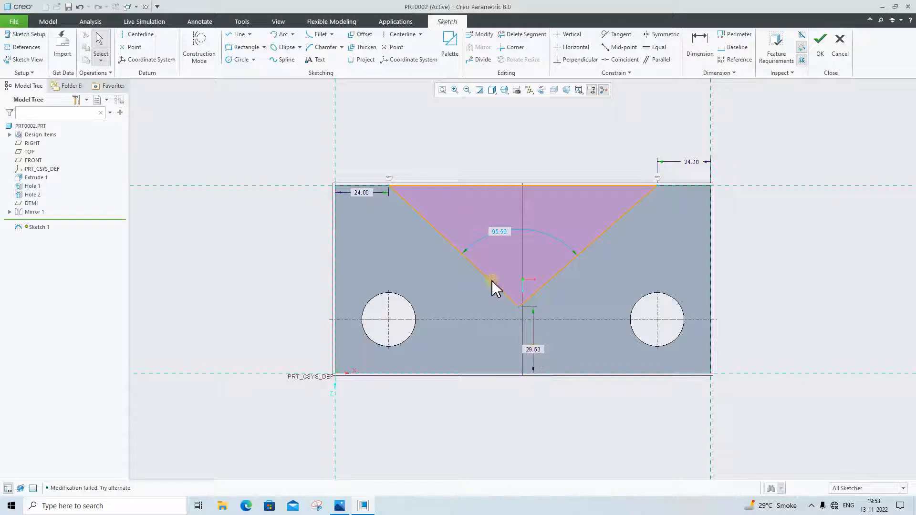
Constrain the triangle's two slanted sides to equal length and set the apex height above the lower edge to 25
left_click(548, 273)
left_click(563, 270)
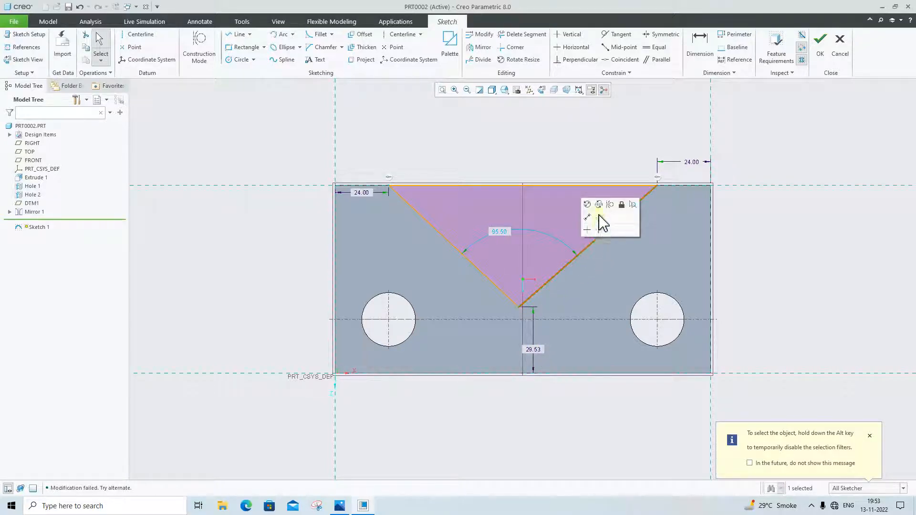
left_click(808, 242)
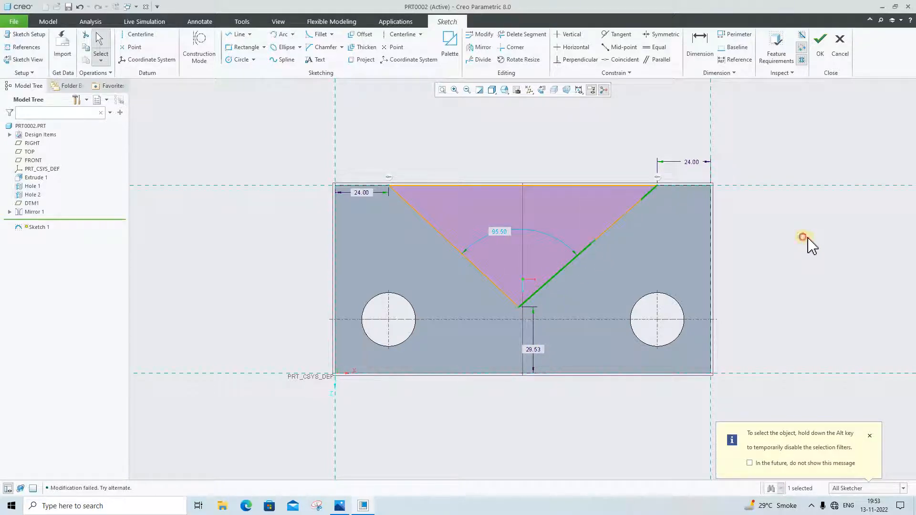
left_click(566, 262)
left_click(492, 284, "ctrl")
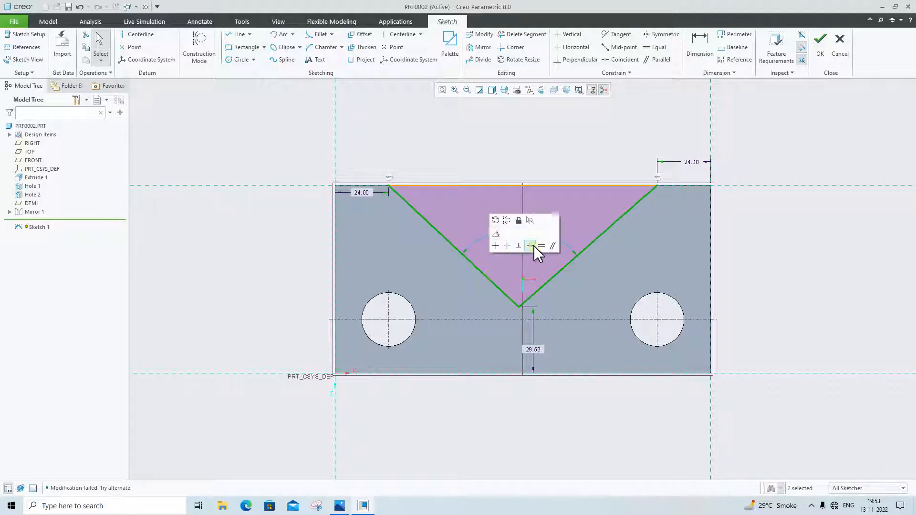
left_click(534, 245)
double_click(542, 358)
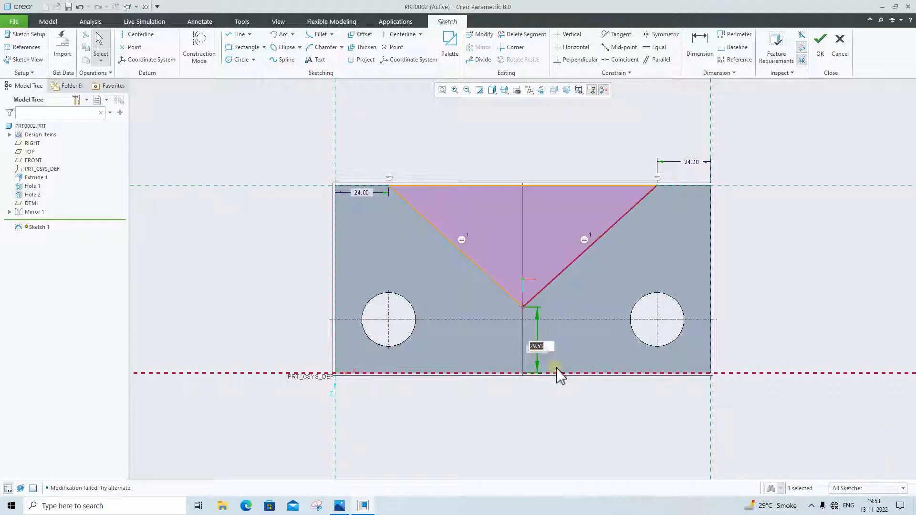
type("25")
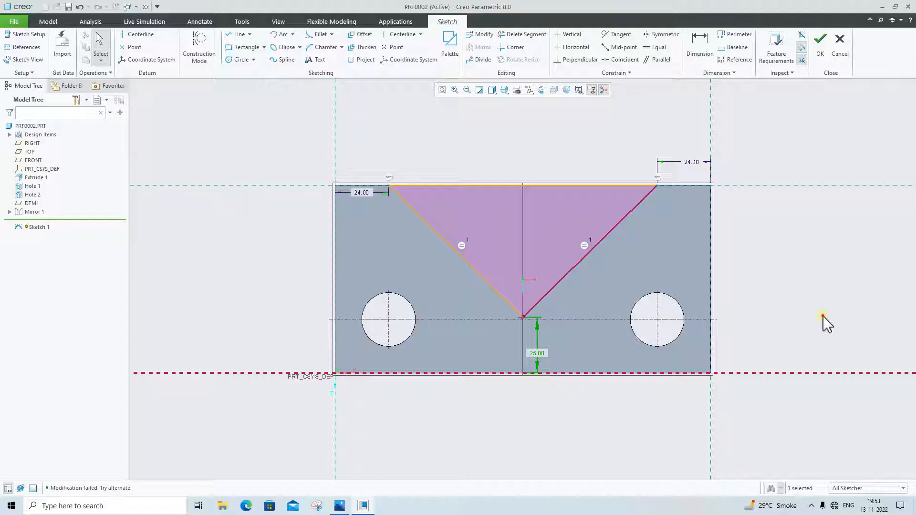
Finish the large triangle sketch and start a new sketch on the block's recessed upper face, viewed square-on
left_click(821, 43)
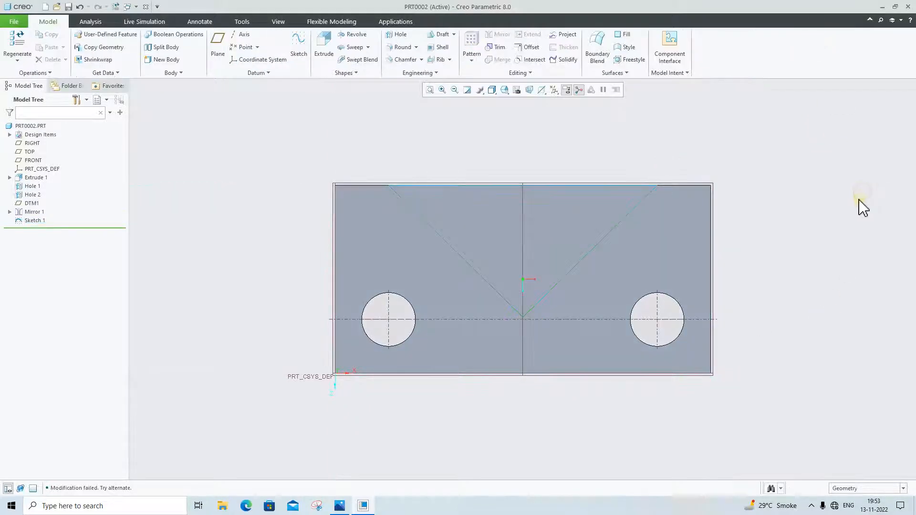
middle_click_drag(863, 208, 795, 221)
middle_click_drag(812, 258, 741, 256)
left_click(499, 221)
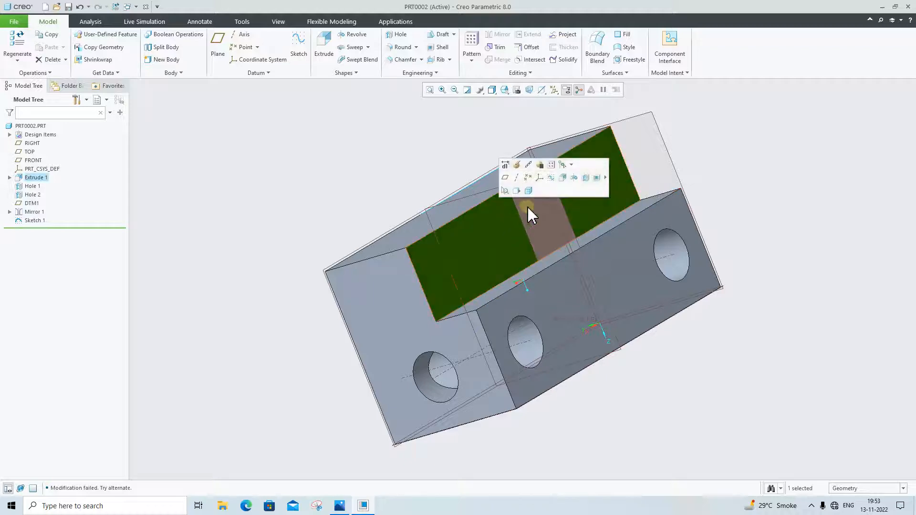
left_click(551, 178)
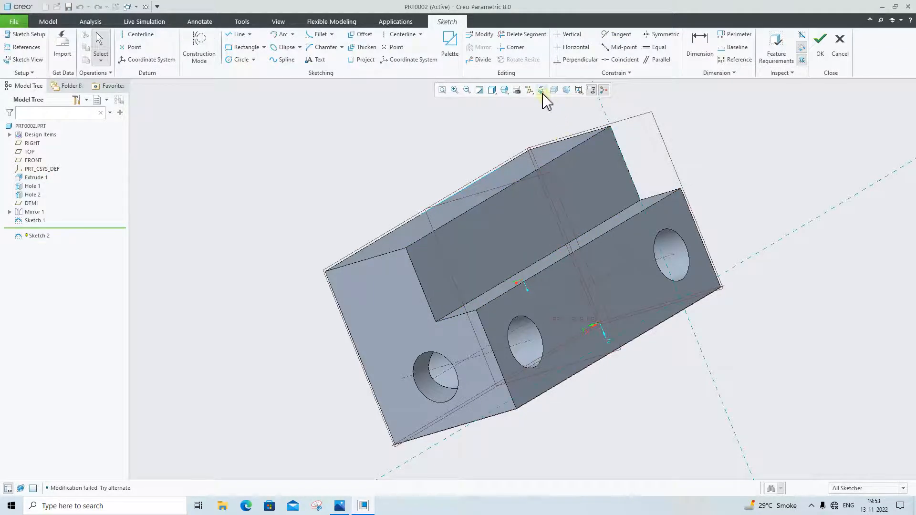
left_click(542, 91)
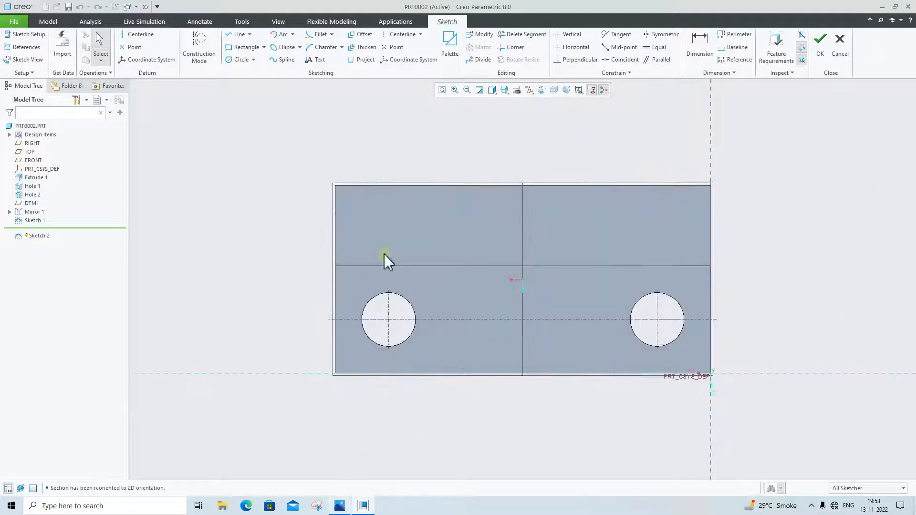
Sketch a closed downward-pointing triangle on the face's upper edge near mid-length, about 47 wide and 29 deep
left_click(237, 35)
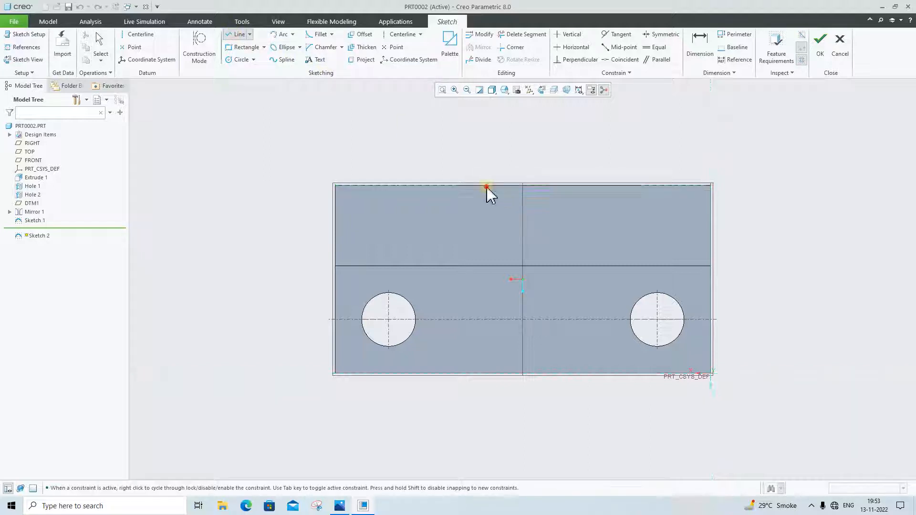
left_click(486, 186)
left_click(551, 248)
left_click(592, 188)
left_click(487, 186)
middle_click(437, 406)
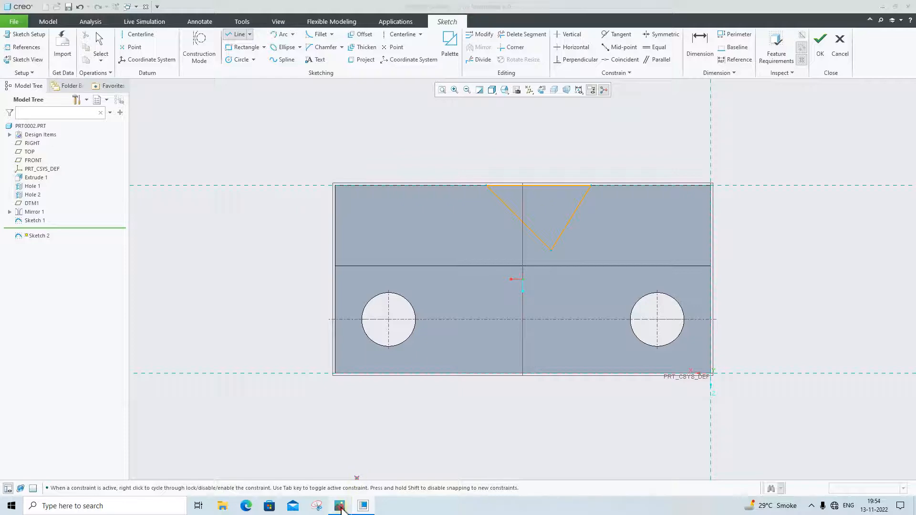
Check the reference drawing and dimension the small triangle's upper right corner 60 from the block's right edge
left_click(341, 506)
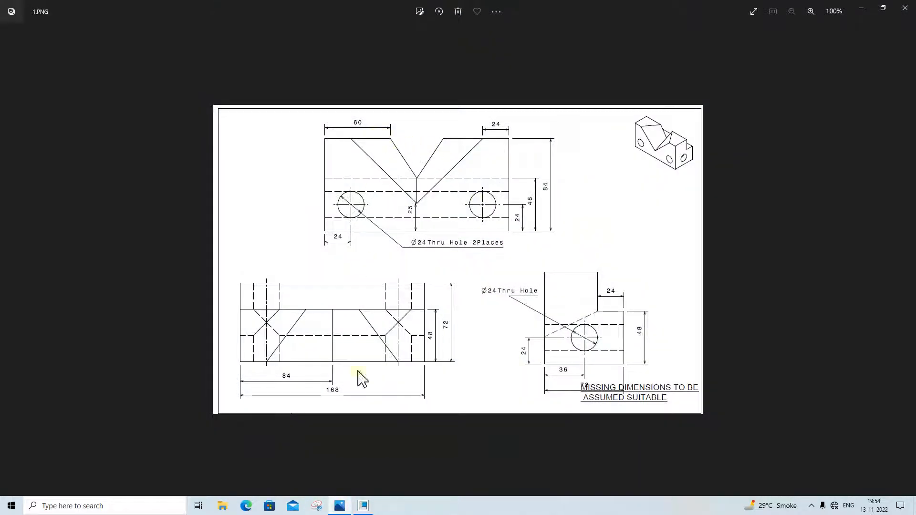
left_click(340, 506)
middle_click(467, 173)
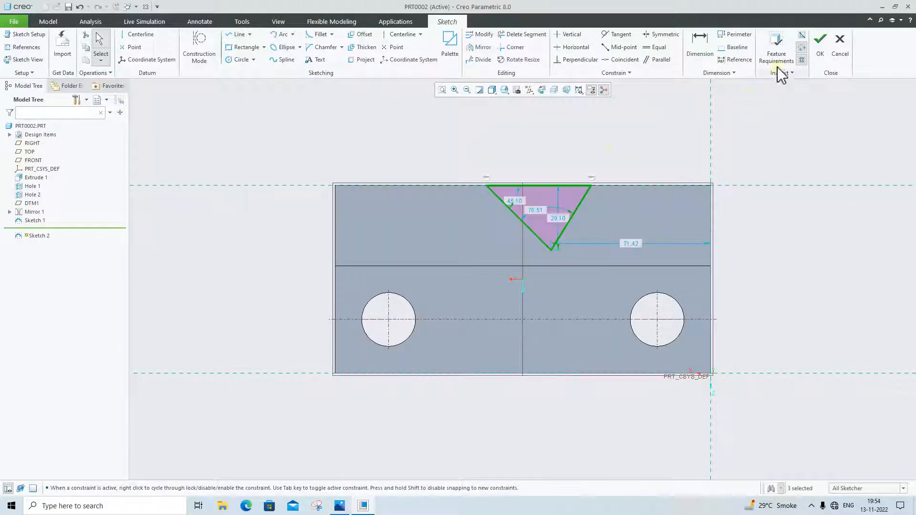
left_click(814, 198)
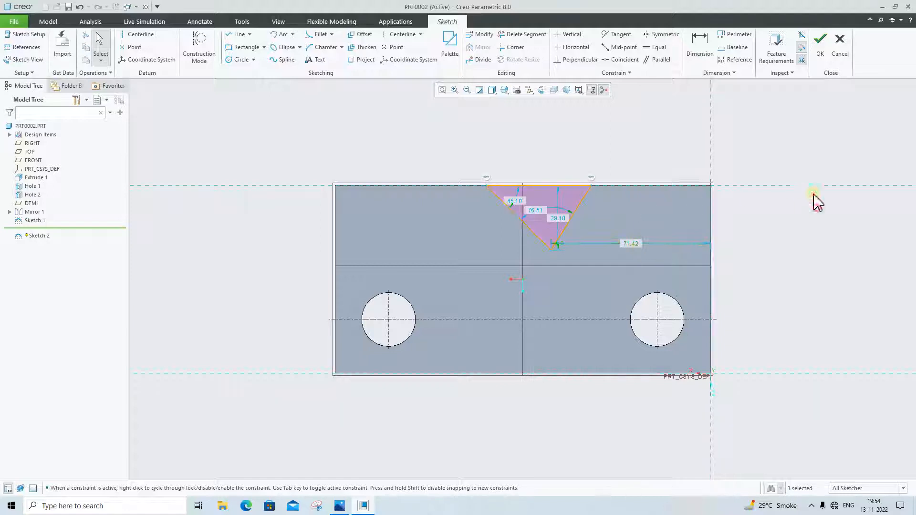
left_click(700, 45)
left_click(592, 187)
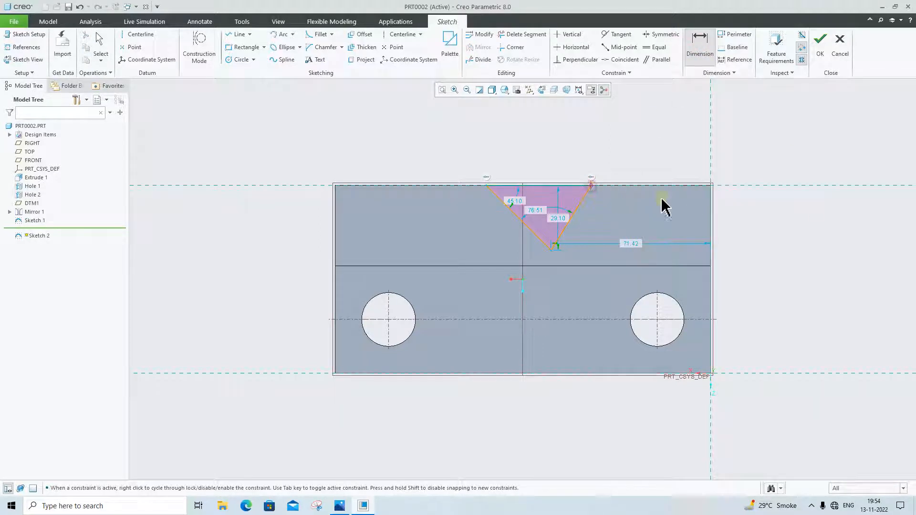
left_click(711, 202)
middle_click(647, 158)
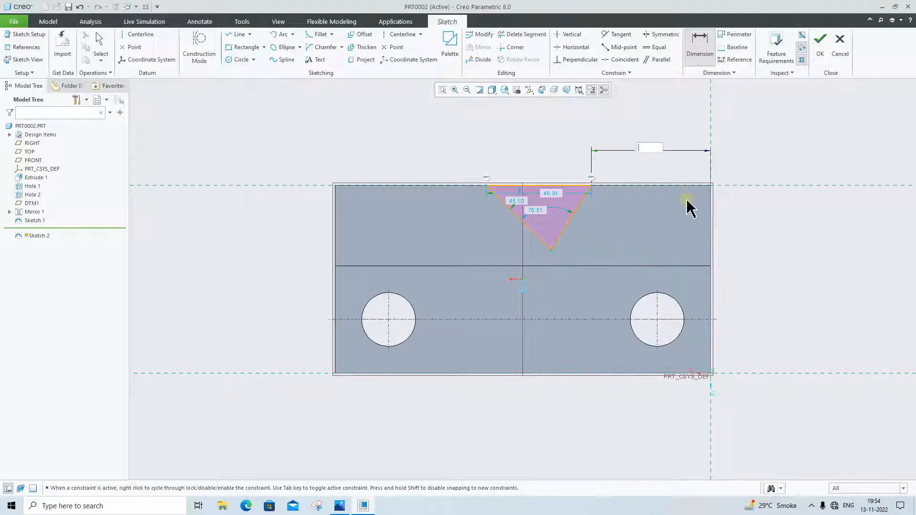
type("60")
key("Return")
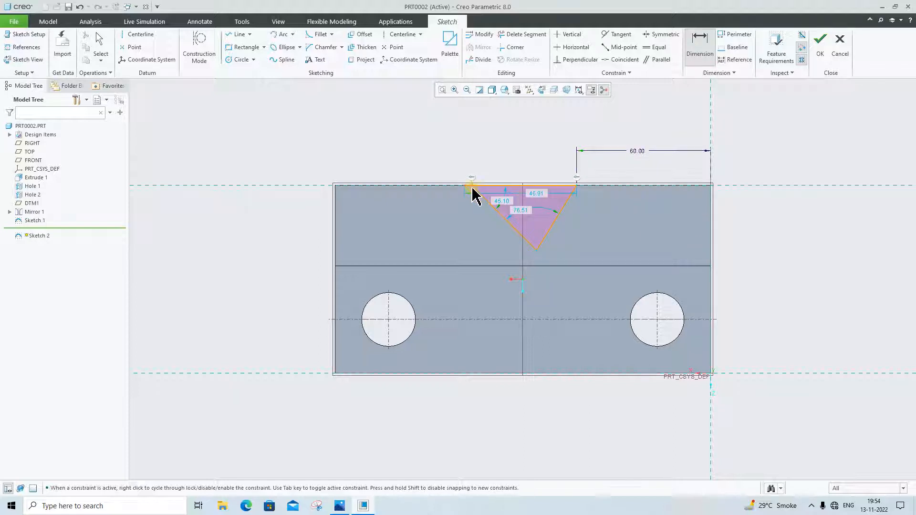
Dimension the small triangle's upper left corner 60 from the block's left edge
middle_click(366, 162)
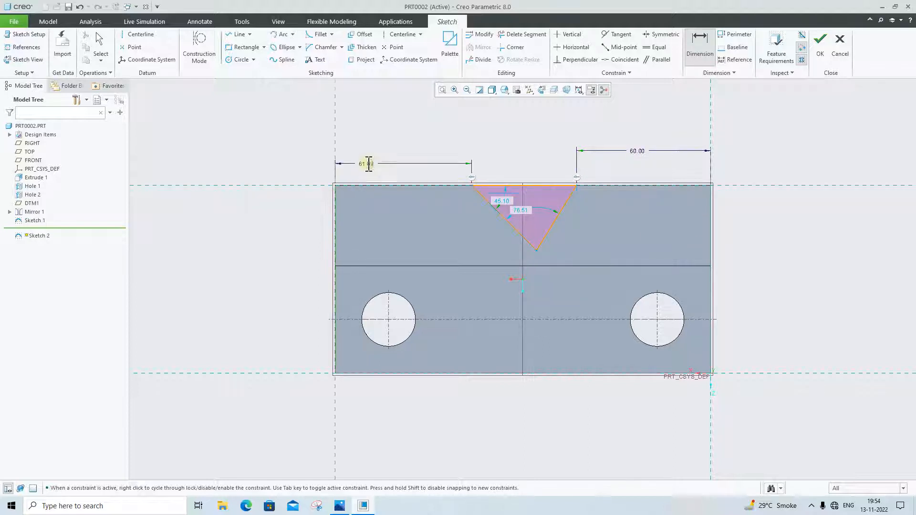
type("60")
key("Return")
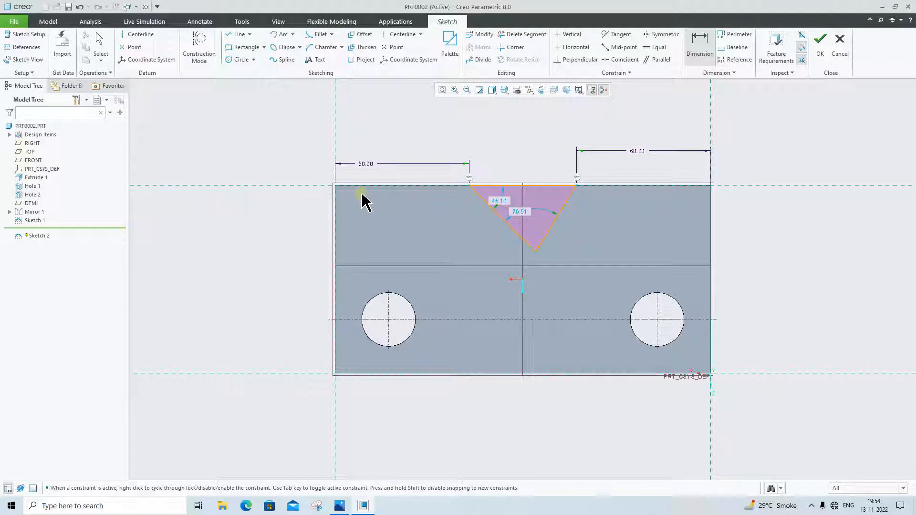
Check the notch height in the reference drawing and add a vertical dimension from the small triangle's apex to the block's lower edge
left_click(335, 506)
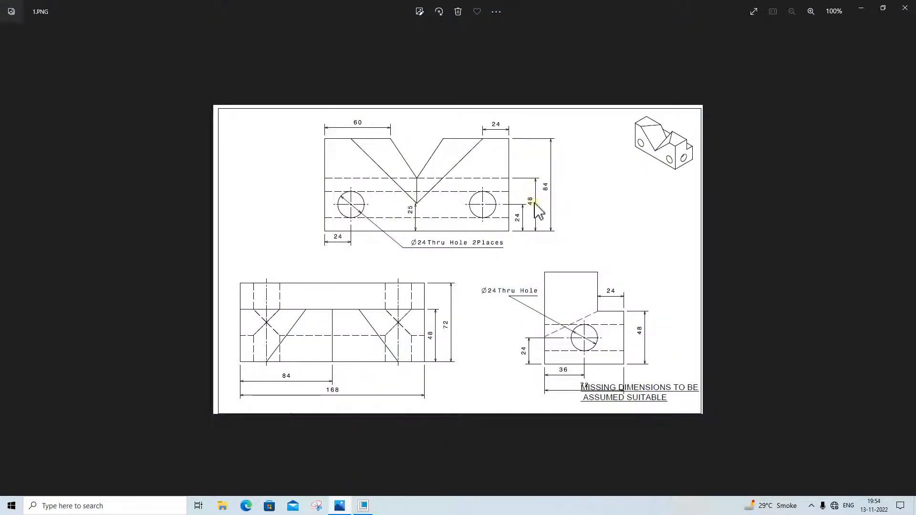
left_click(339, 506)
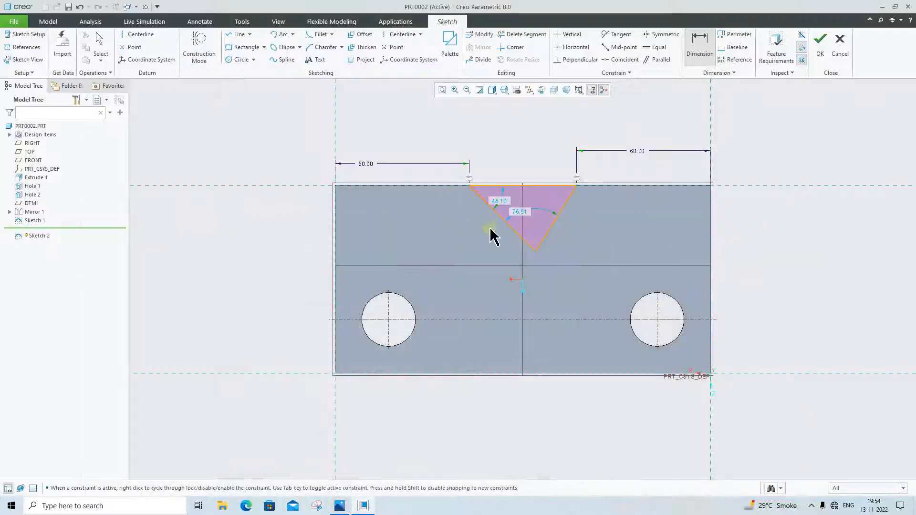
left_click(535, 252)
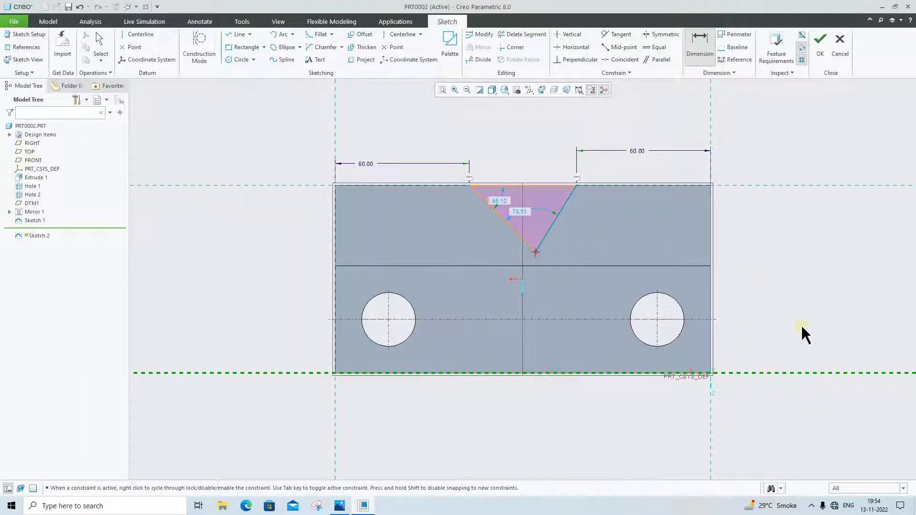
middle_click(803, 351)
key("Return")
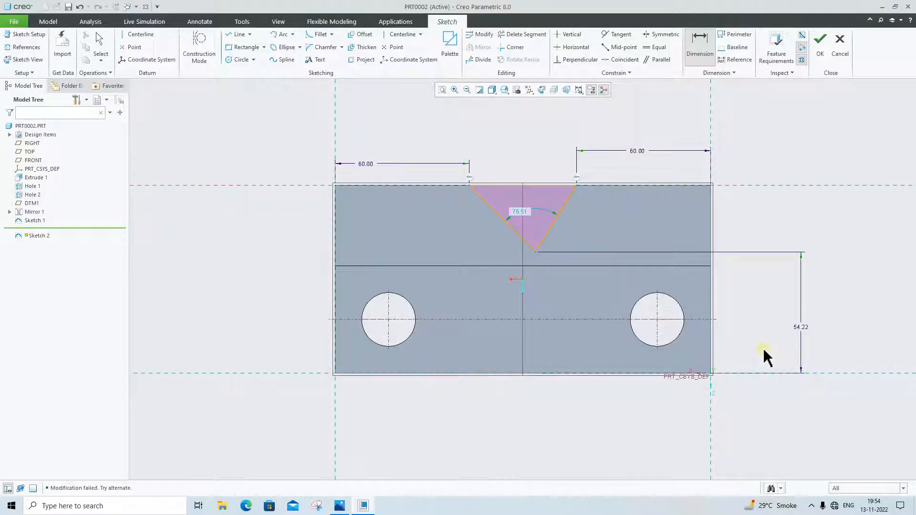
Constrain the small triangle's two slanted sides to equal length
middle_click(513, 253)
left_click(533, 237)
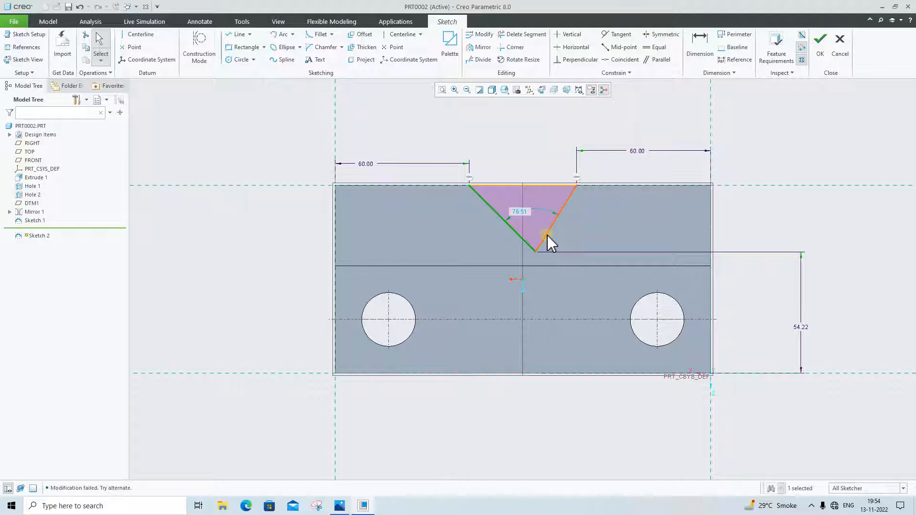
left_click(609, 199)
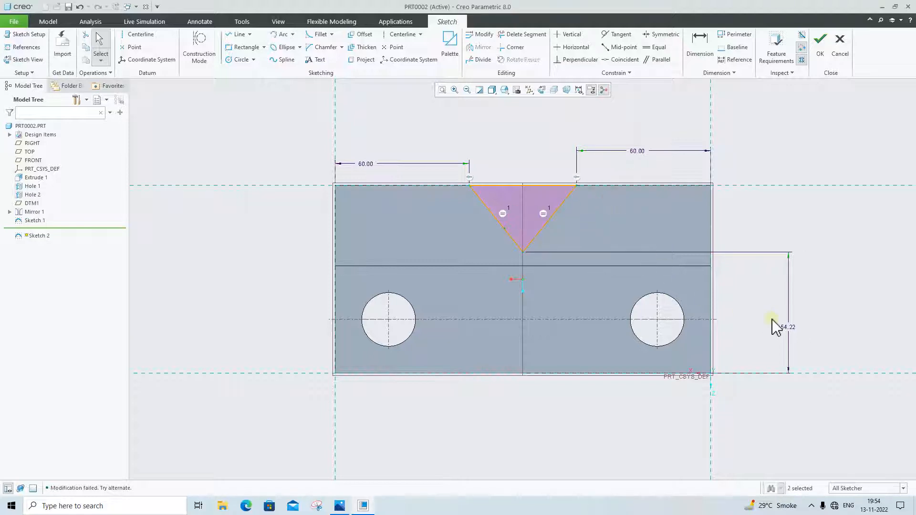
Check the reference drawing, set the small triangle's apex height above the lower edge to 48, and finish the sketch
left_click(339, 506)
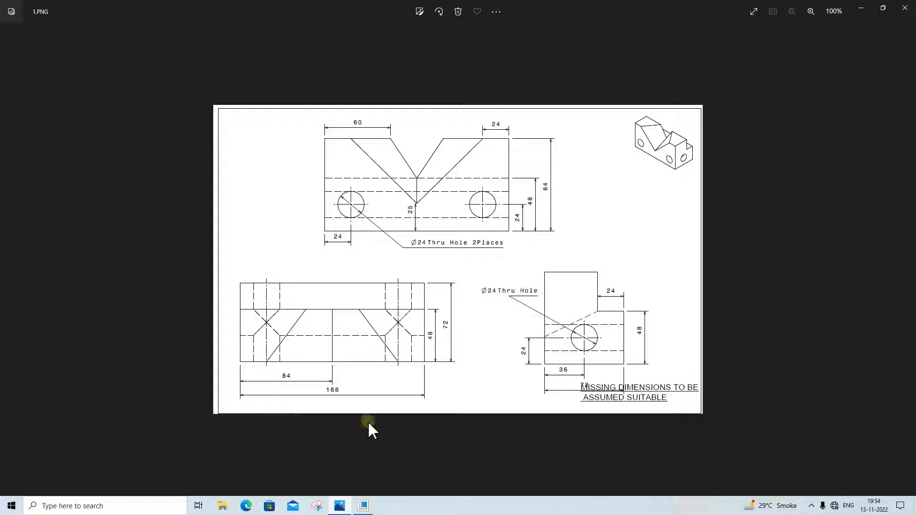
left_click(339, 506)
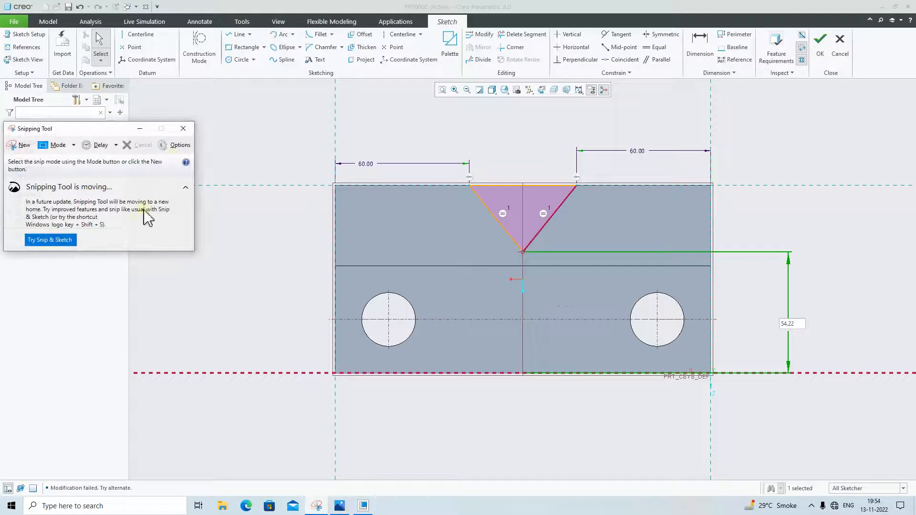
left_click(183, 129)
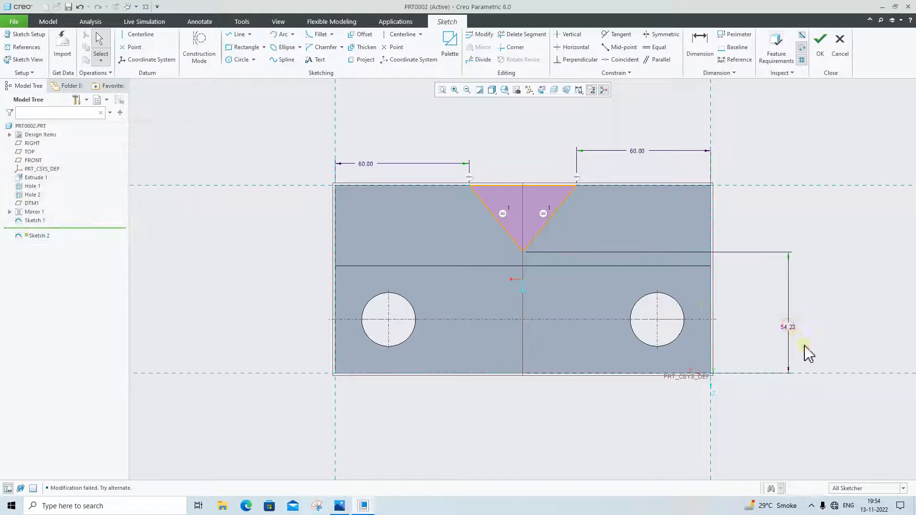
double_click(784, 327)
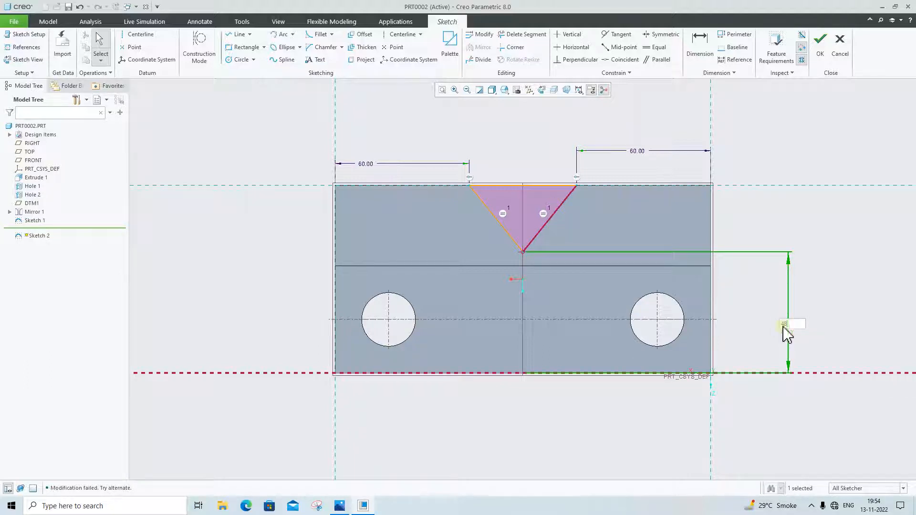
type("48")
key("Return")
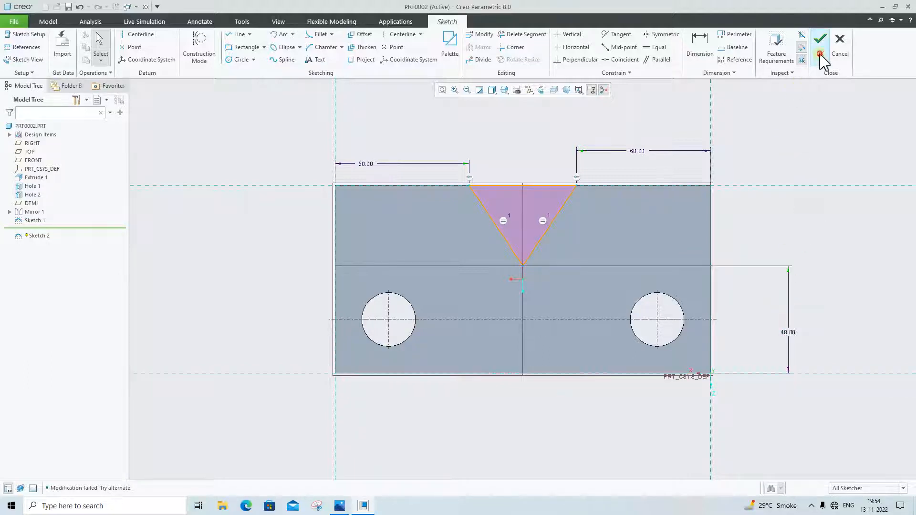
left_click(820, 46)
Start a solid Blend using selected sections and pick the large triangle sketch as the first section
mouse_move(788, 138)
middle_mouse_down()
mouse_move(836, 130)
mouse_move(857, 151)
middle_mouse_up()
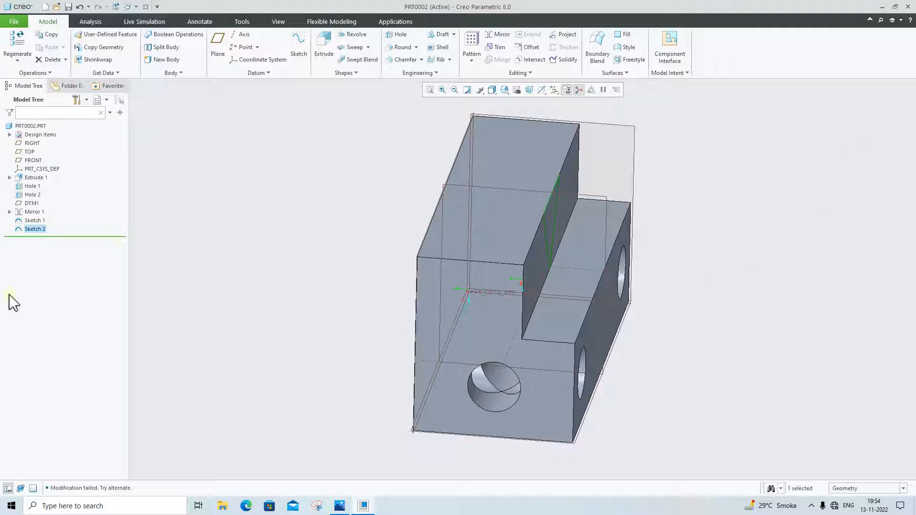
left_click(189, 238)
middle_click_drag(450, 272, 491, 292)
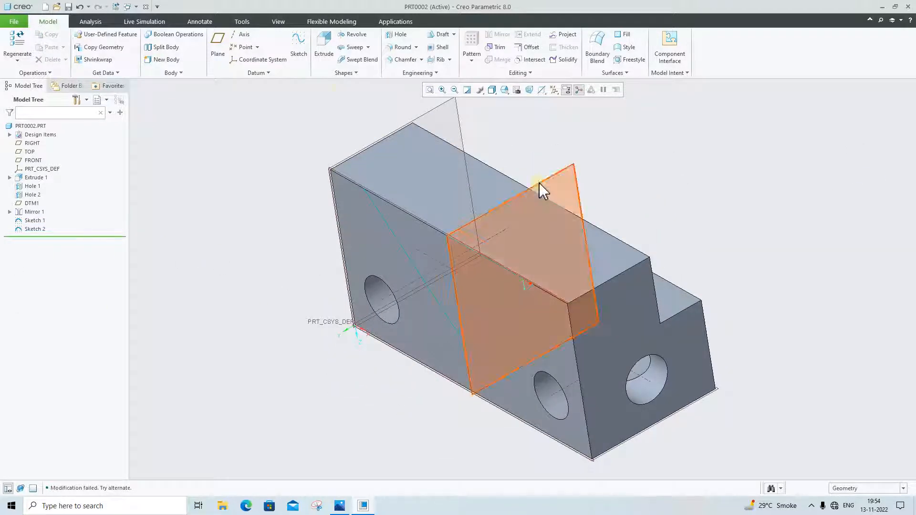
left_click(344, 74)
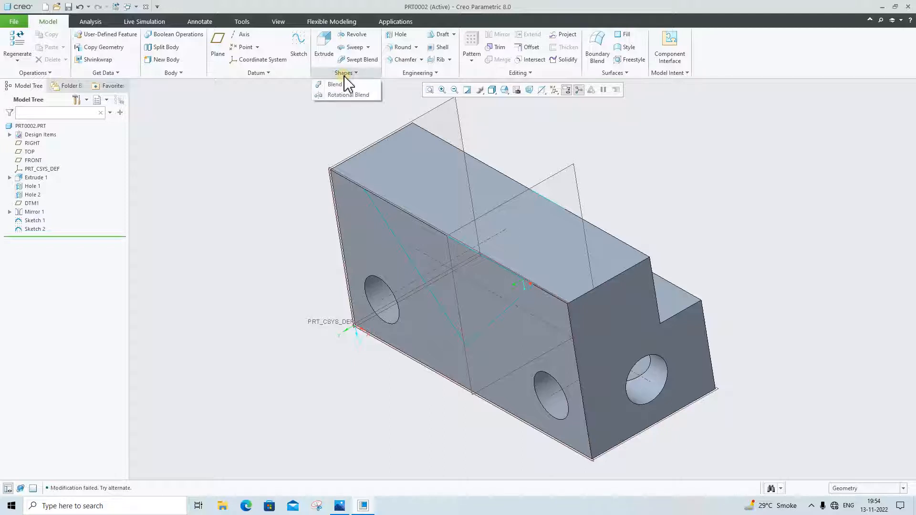
left_click(345, 85)
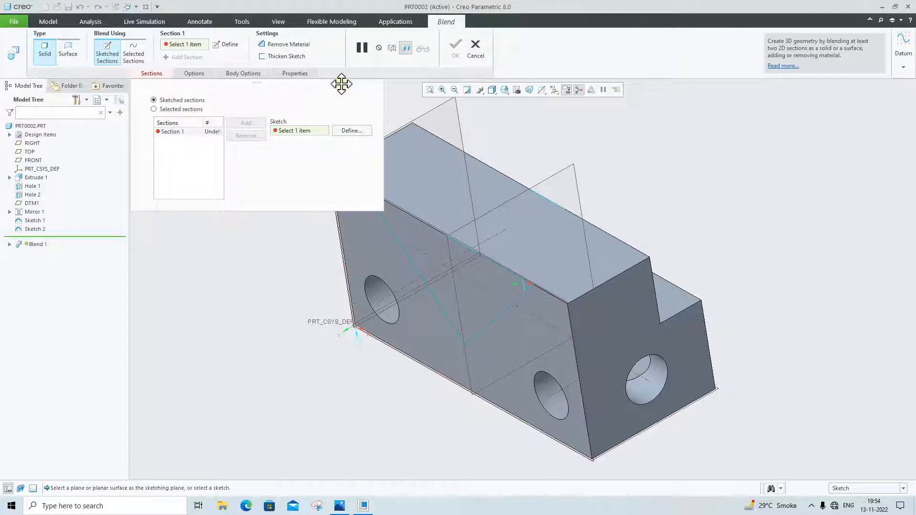
left_click(191, 110)
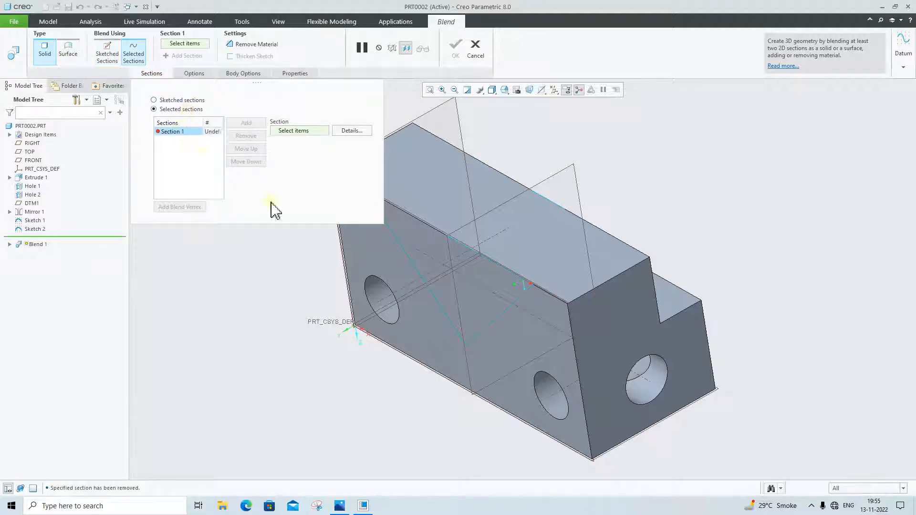
left_click(409, 264)
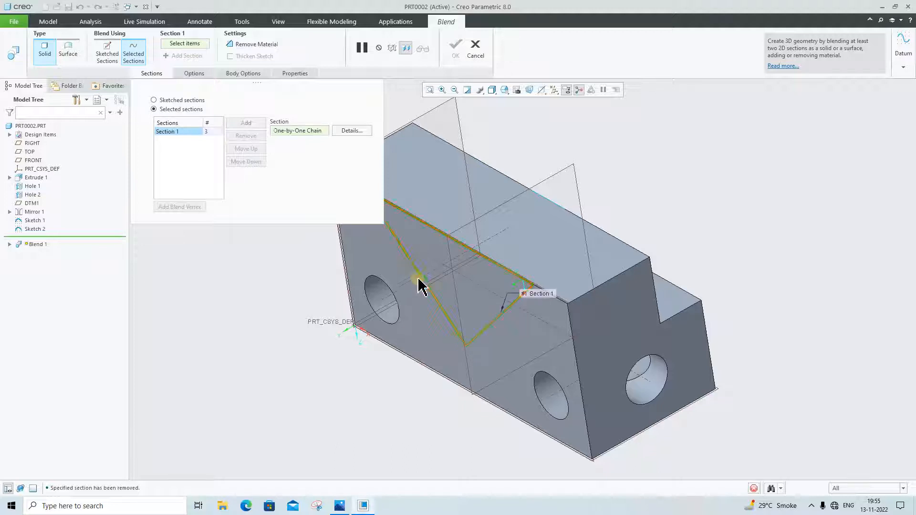
Add the small triangle sketch as the blend's second section and set the blend to remove material
left_click(246, 123)
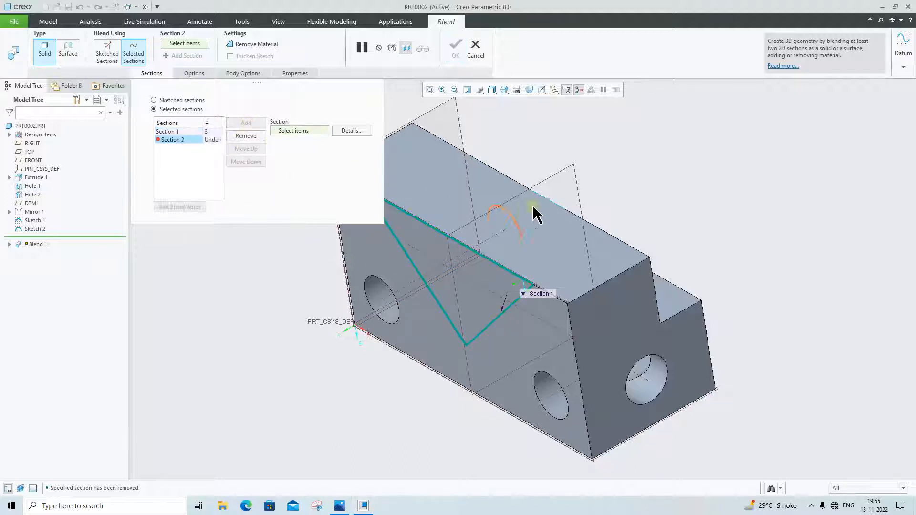
middle_click_drag(534, 208, 499, 224)
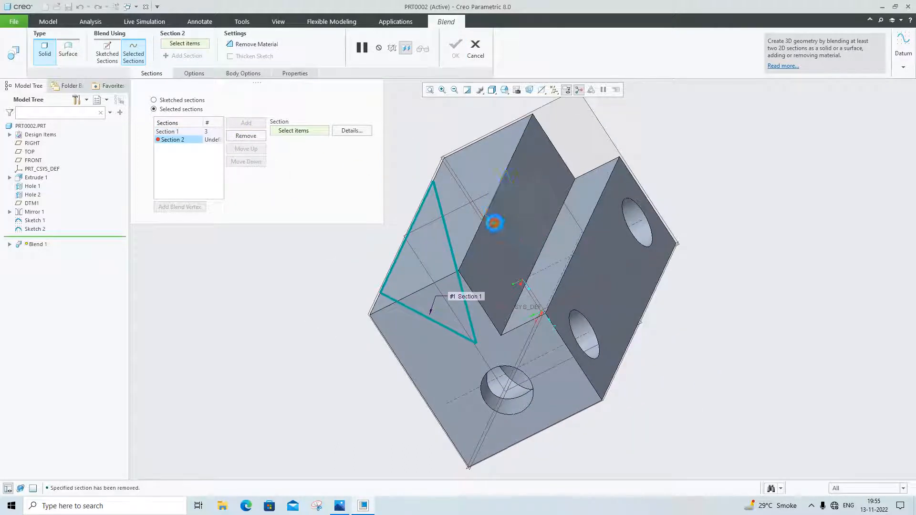
left_click(494, 225)
middle_click_drag(573, 286, 603, 260)
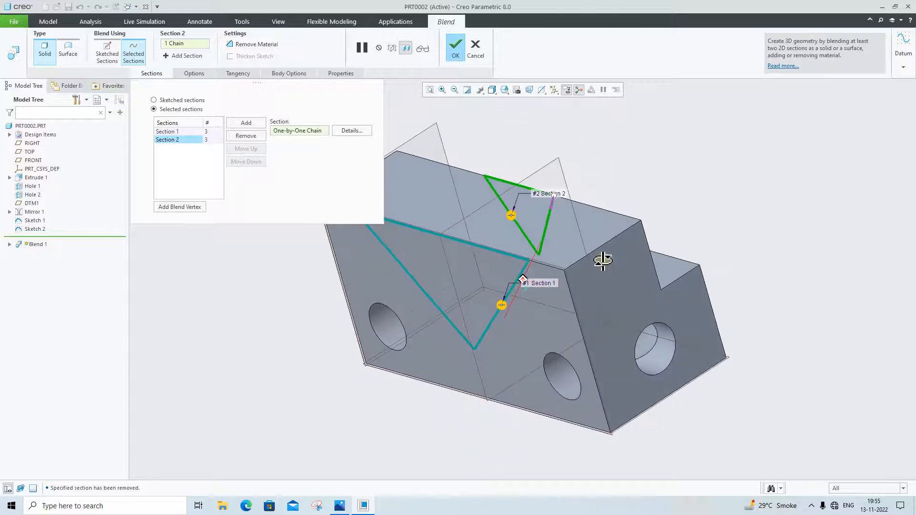
left_click(253, 44)
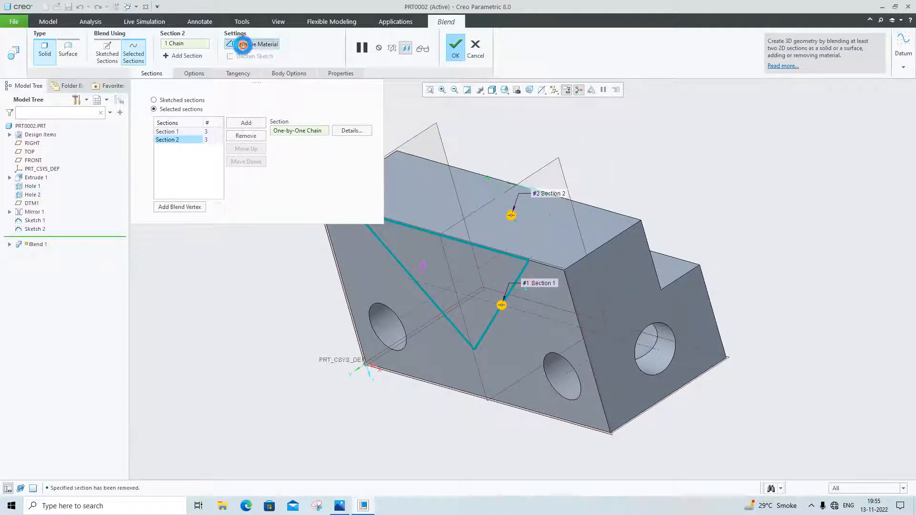
Move the small triangle section's start point to its other upper corner to untwist the blend, and complete the material-removing blend
middle_click_drag(568, 304, 539, 299)
middle_click_drag(553, 296, 455, 268)
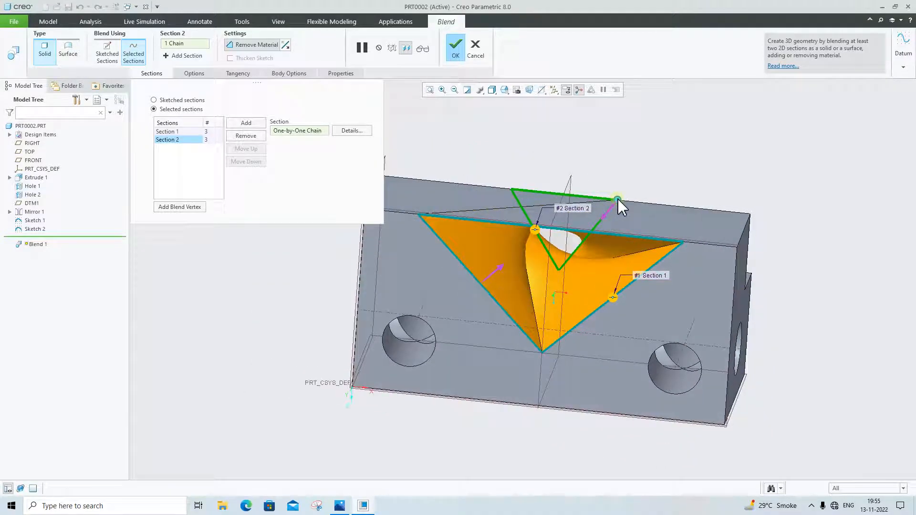
mouse_move(618, 199)
left_mouse_down()
mouse_move(525, 196)
mouse_move(501, 185)
mouse_move(511, 189)
left_mouse_up()
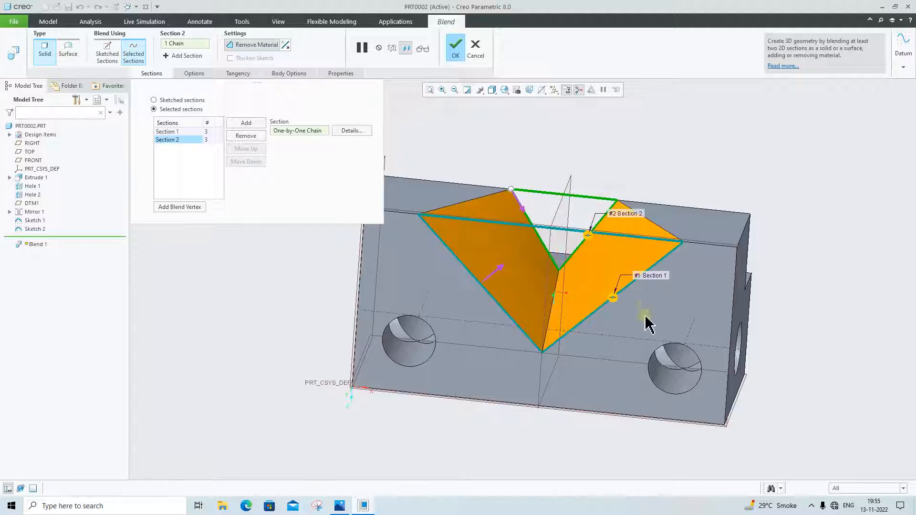
middle_click_drag(647, 325, 634, 346)
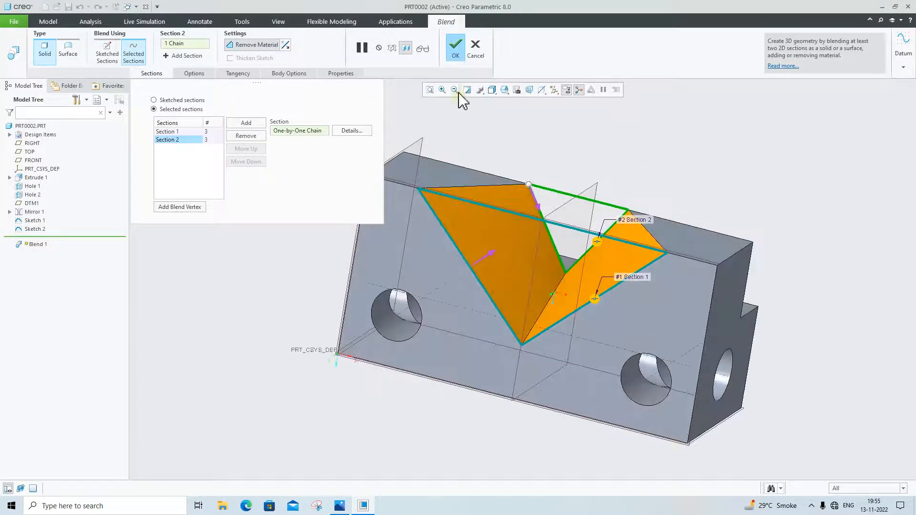
left_click(456, 48)
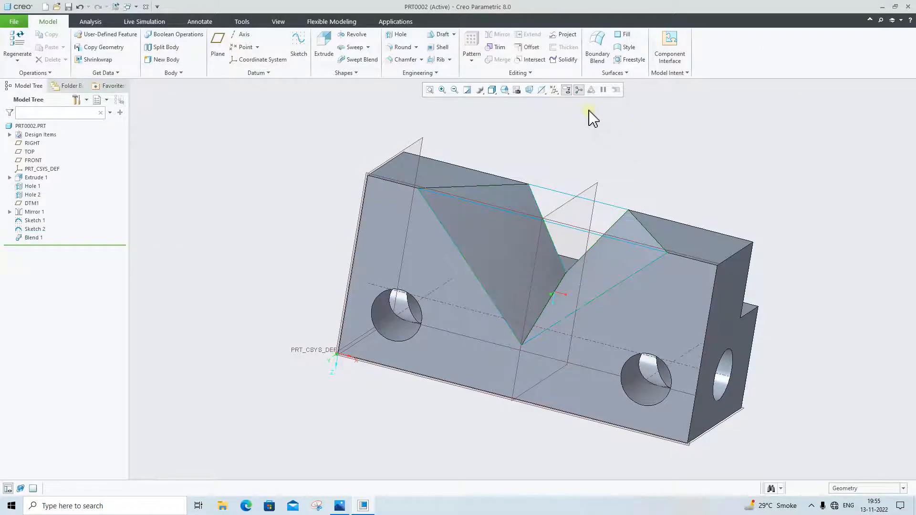
Turn off the display of all datum features: axes, points, coordinate systems and planes
middle_click_drag(590, 117, 526, 145)
left_click(493, 90)
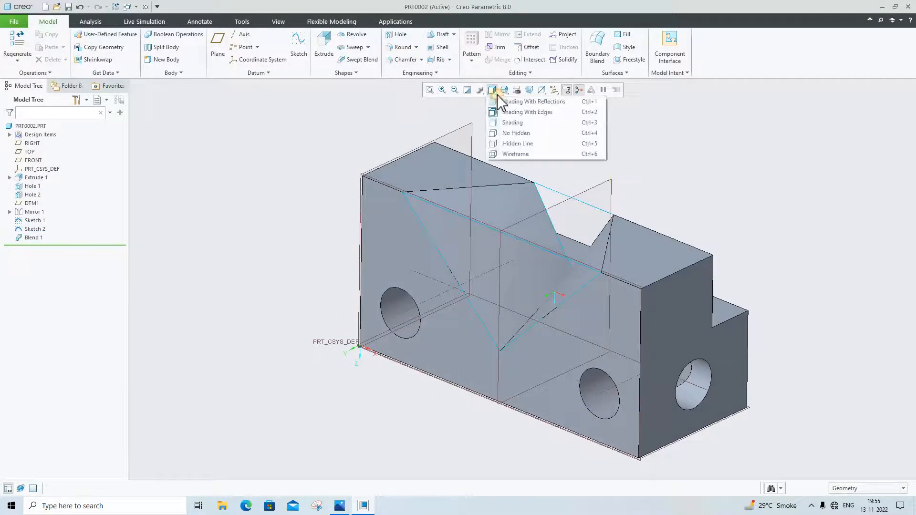
left_click(667, 137)
left_click(554, 90)
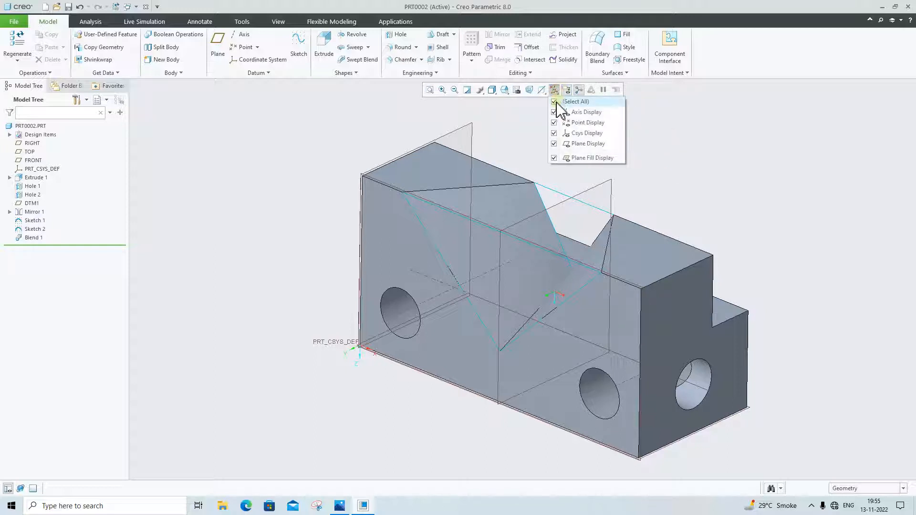
left_click(556, 103)
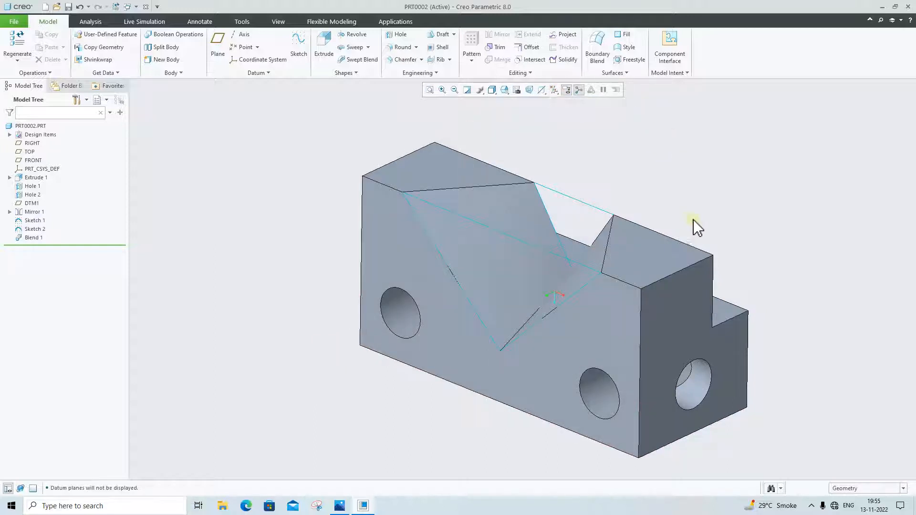
Examine the finished block and its V-notch from several angles and in the FRONT, BOTTOM, LEFT and TOP saved views
middle_click_drag(693, 227, 769, 334)
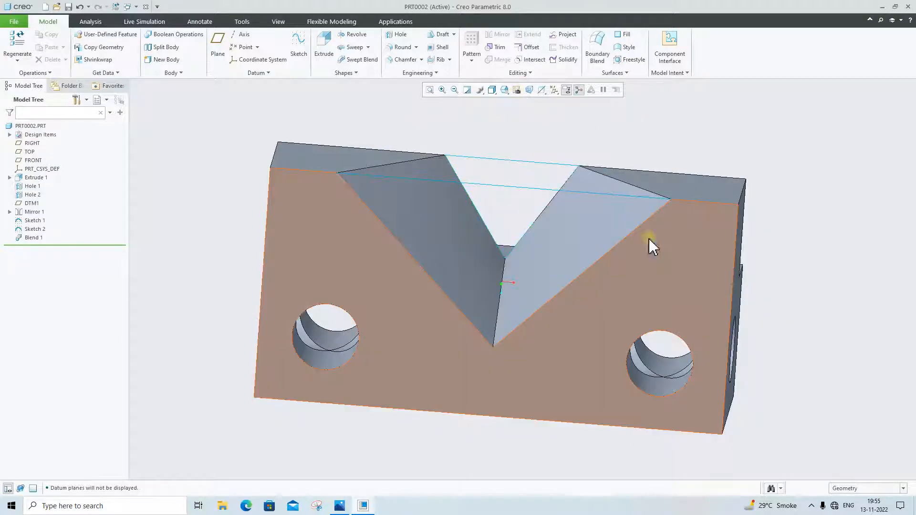
left_click(670, 262)
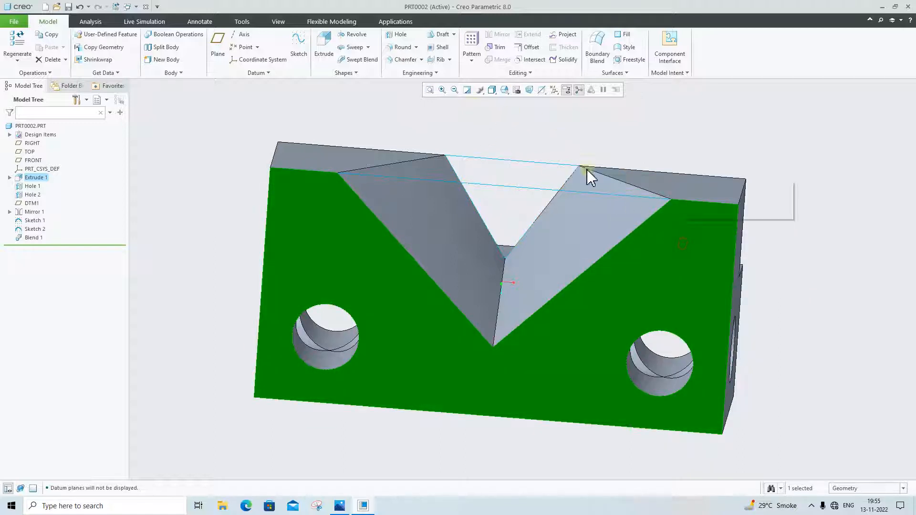
left_click(492, 90)
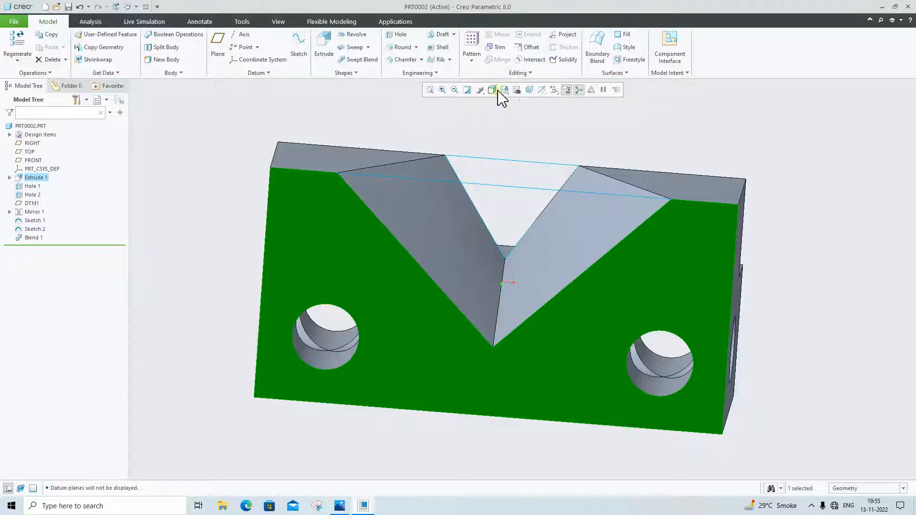
left_click(505, 89)
left_click(515, 136)
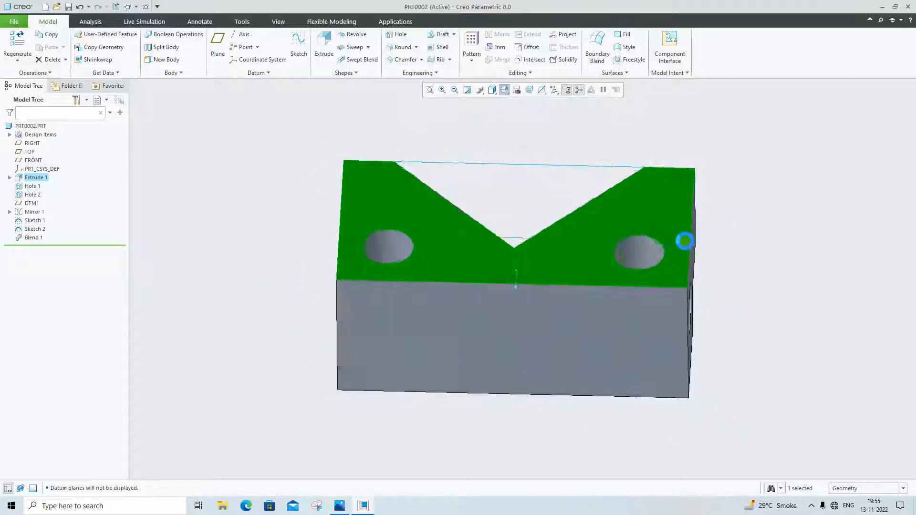
middle_click_drag(654, 196, 660, 262)
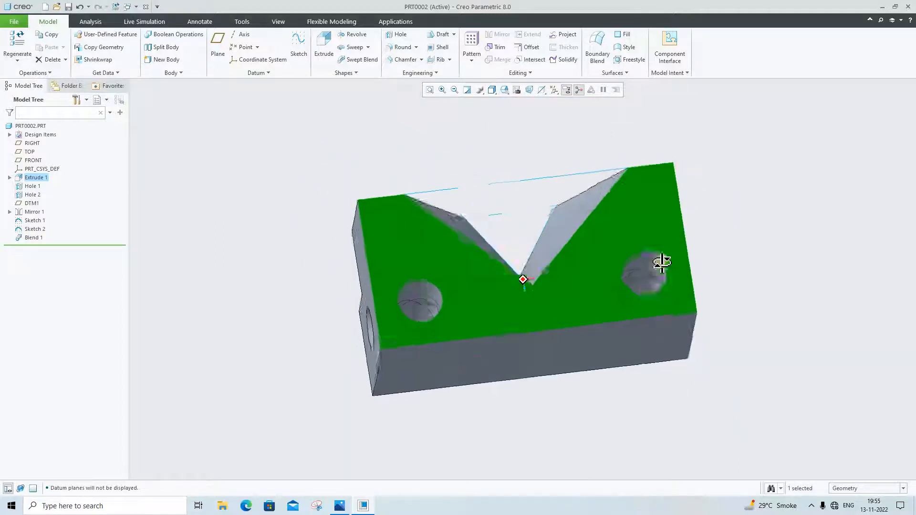
left_click(504, 91)
left_click(515, 127)
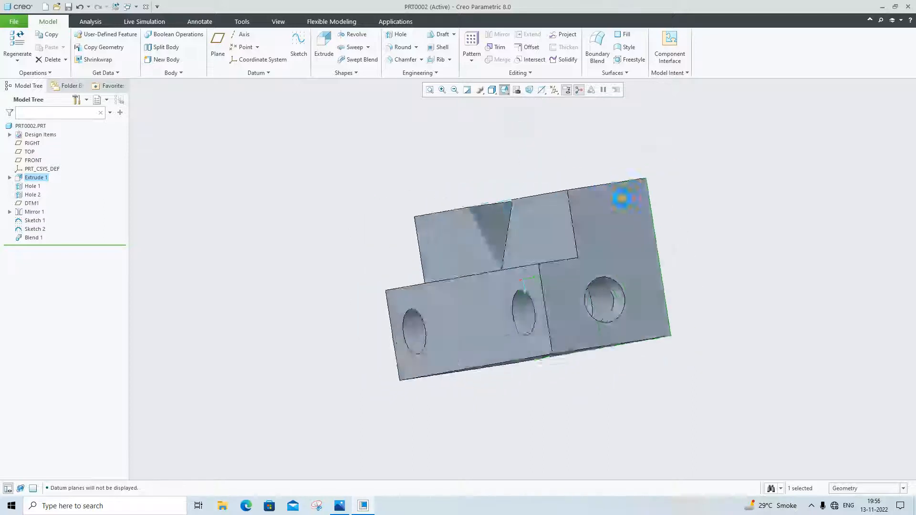
left_click(746, 239)
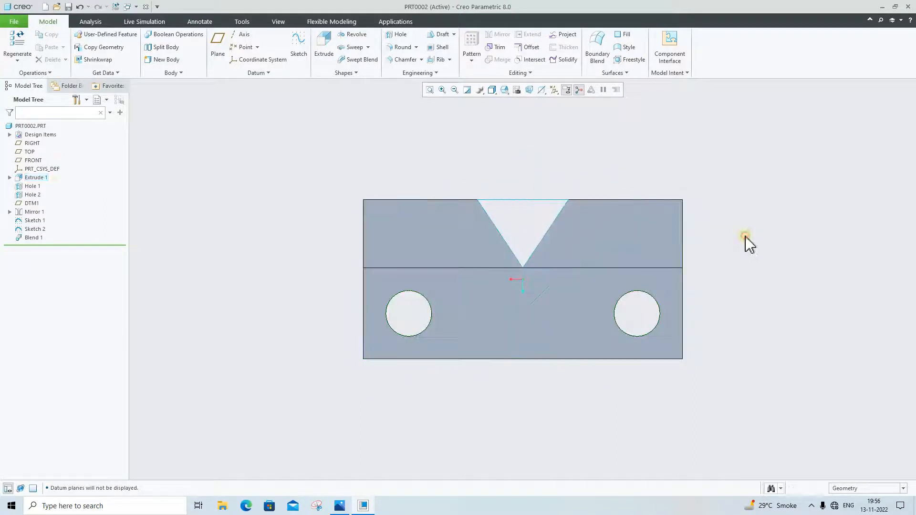
left_click(504, 90)
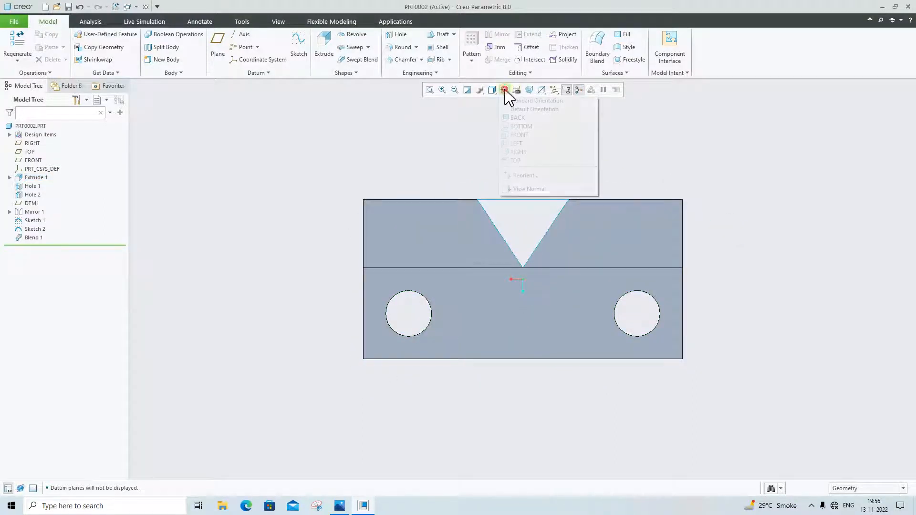
left_click(516, 144)
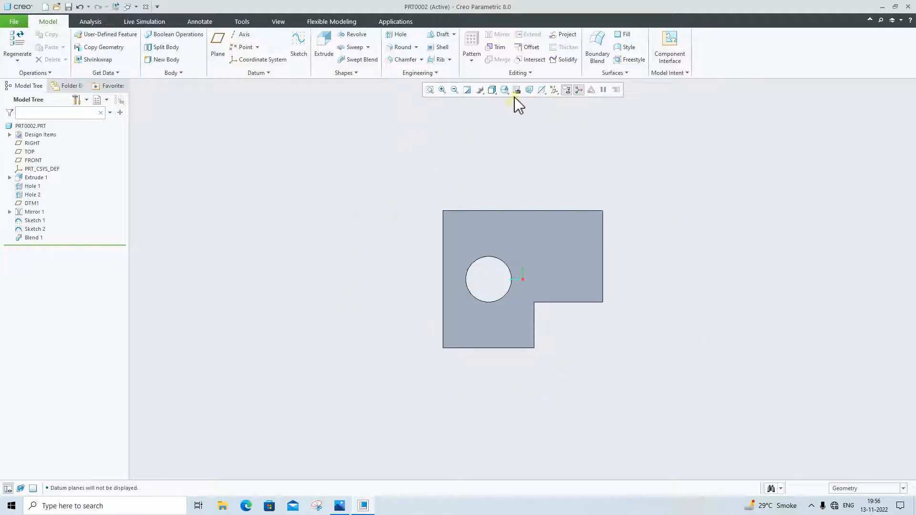
left_click(506, 90)
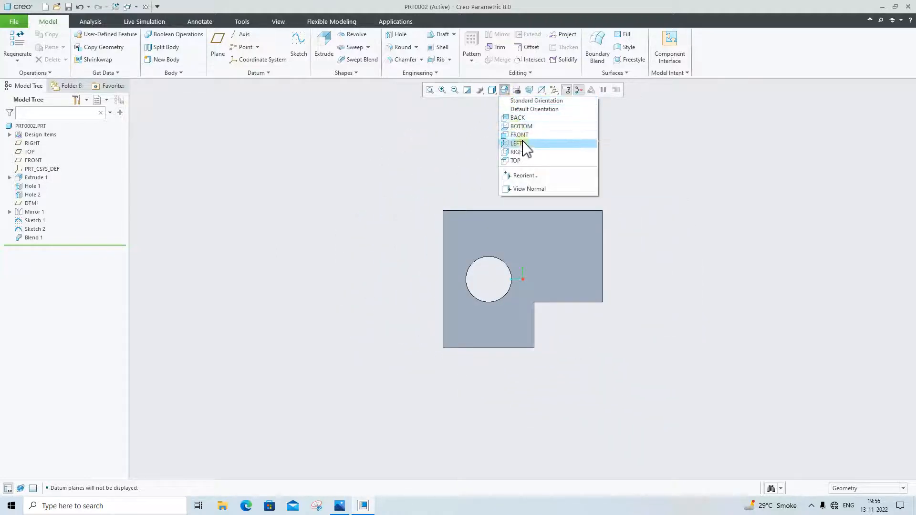
left_click(513, 145)
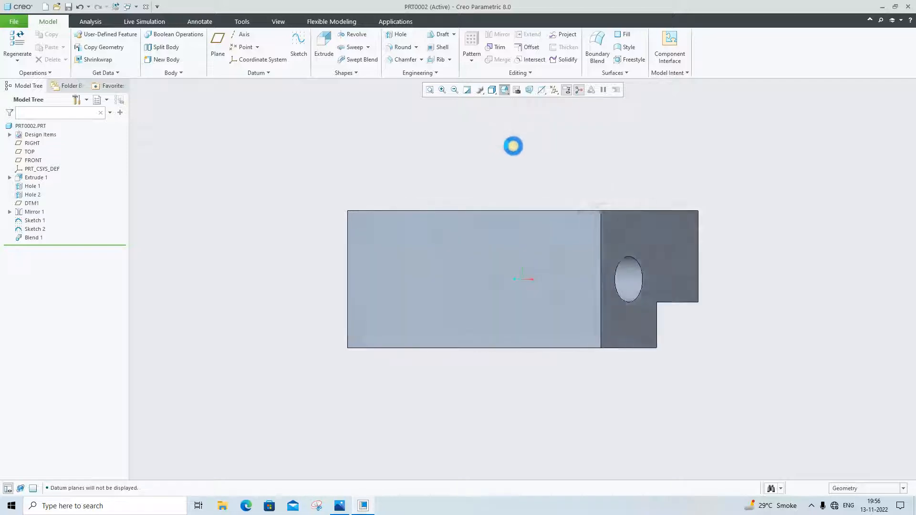
left_click(505, 90)
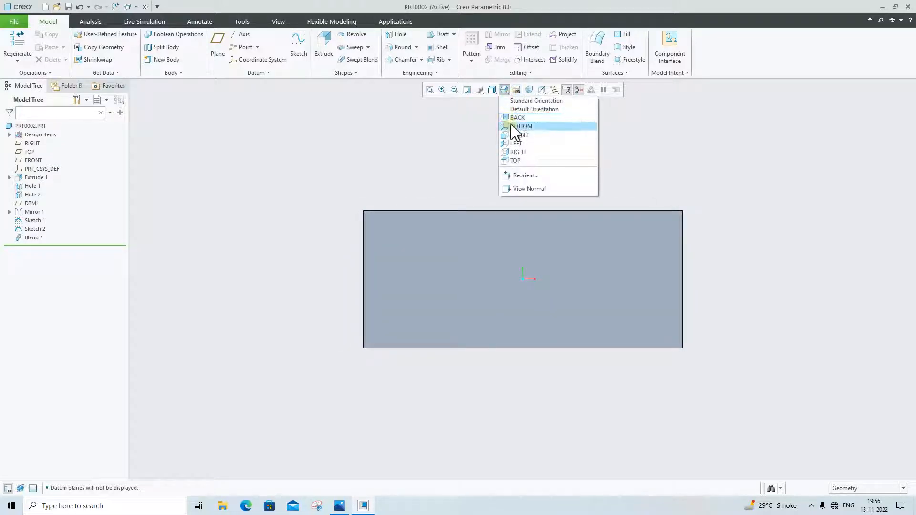
left_click(517, 161)
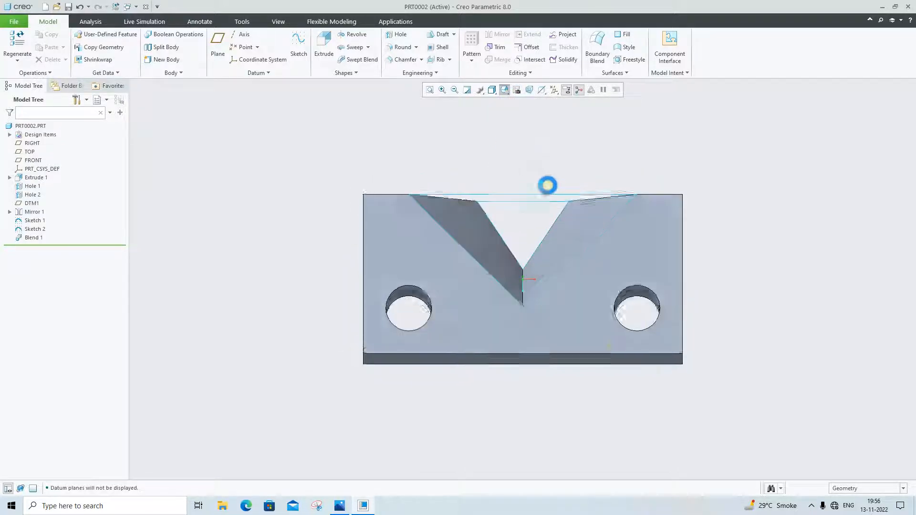
Compare the block's top view with the reference drawing
left_click(345, 510)
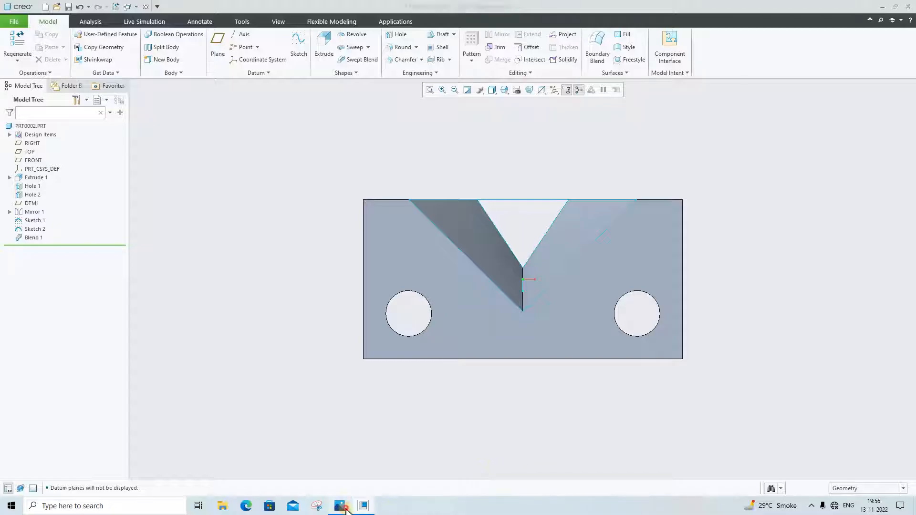
left_click(346, 510)
left_click(345, 510)
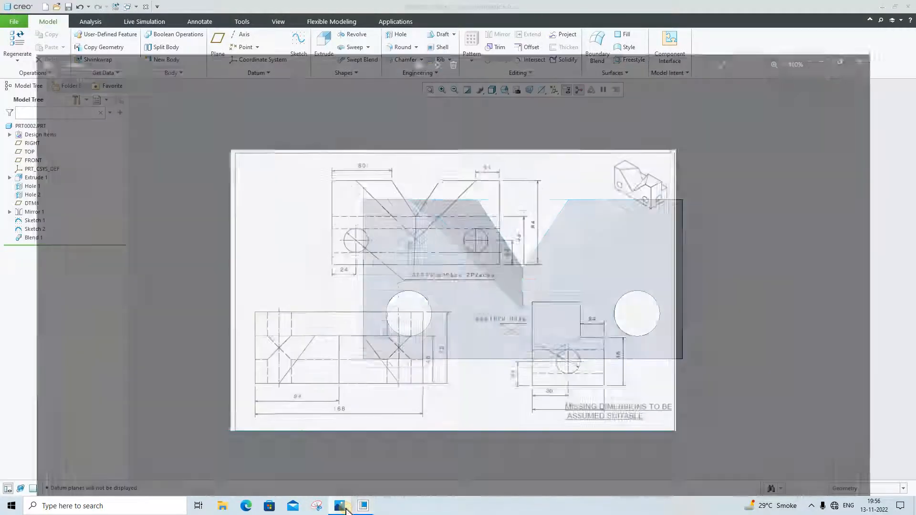
left_click(345, 510)
Hide the small and large triangle sketches so that only the solid block with its V-notch is displayed
middle_click_drag(712, 337, 752, 295)
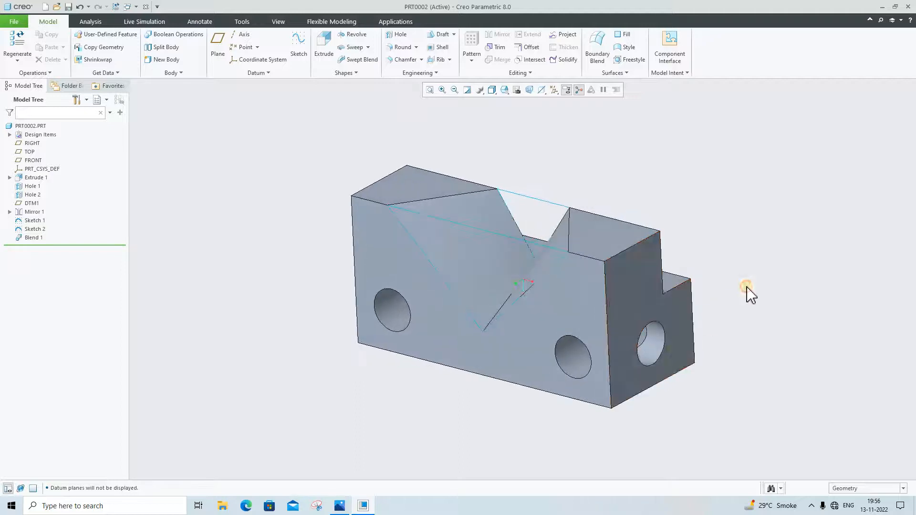
left_click(450, 221)
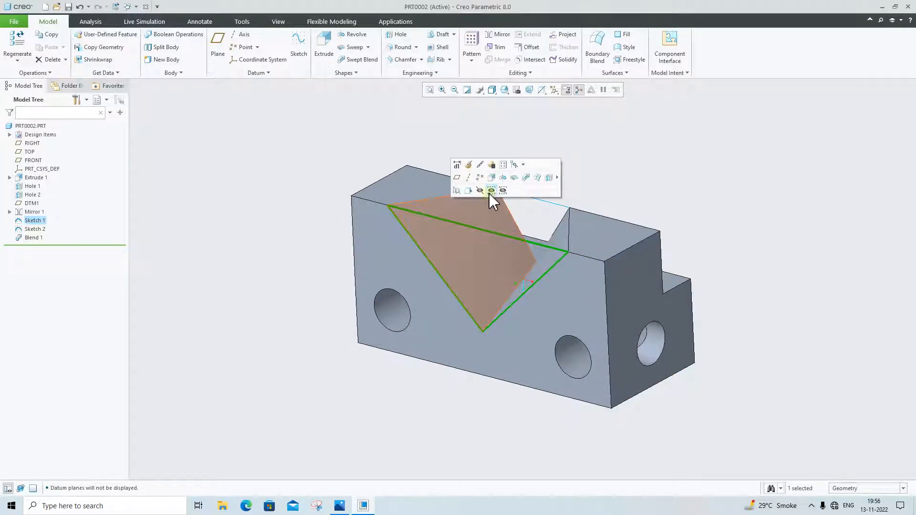
left_click(492, 191)
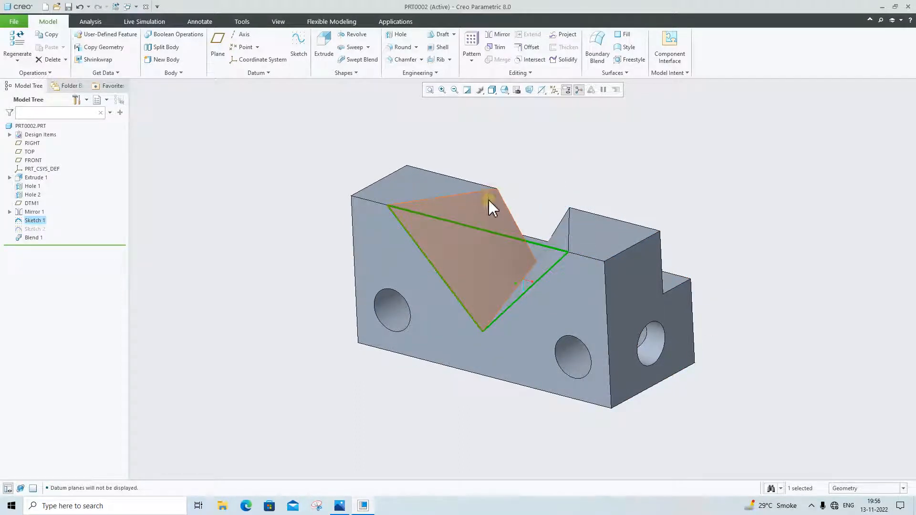
left_click(487, 236)
left_click(525, 200)
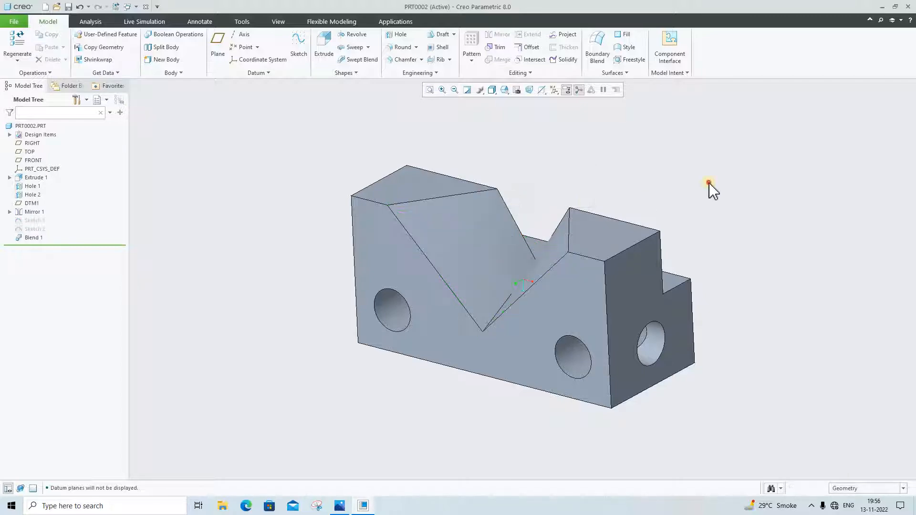
scroll(691, 282, "down", 2)
mouse_move(692, 282)
middle_mouse_down()
mouse_move(671, 282)
mouse_move(697, 301)
mouse_move(703, 253)
mouse_move(730, 263)
mouse_move(707, 347)
mouse_move(737, 356)
mouse_move(746, 331)
mouse_move(732, 339)
mouse_move(741, 337)
middle_mouse_up()
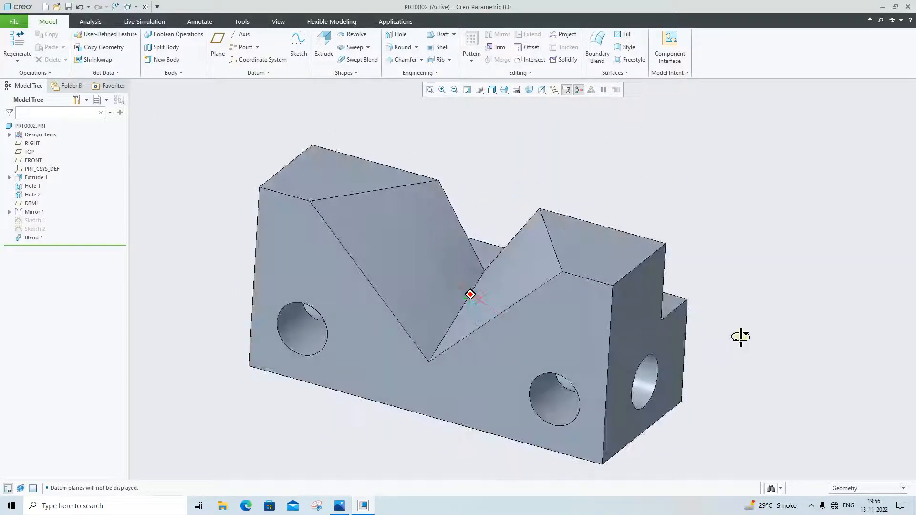